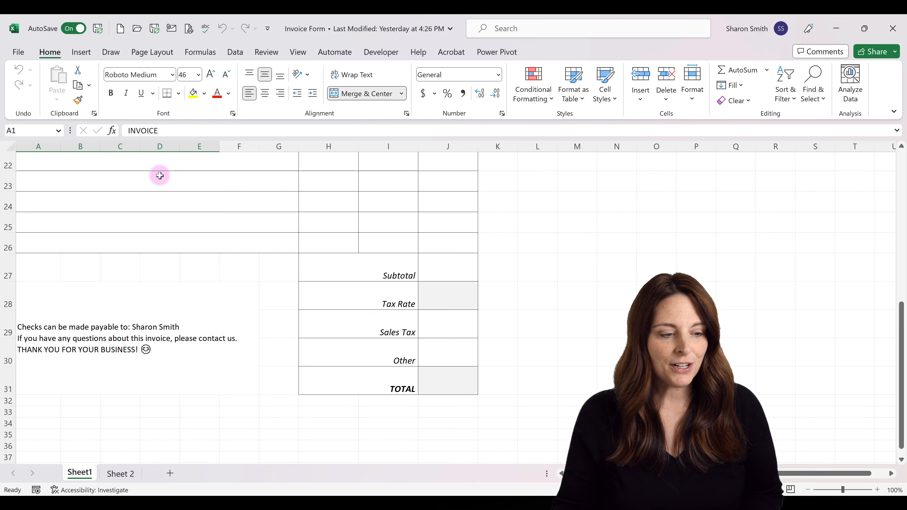
Save a copy of the invoice workbook as a PDF named PDF Invoice 3 in the Form Examples folder
left_click(18, 52)
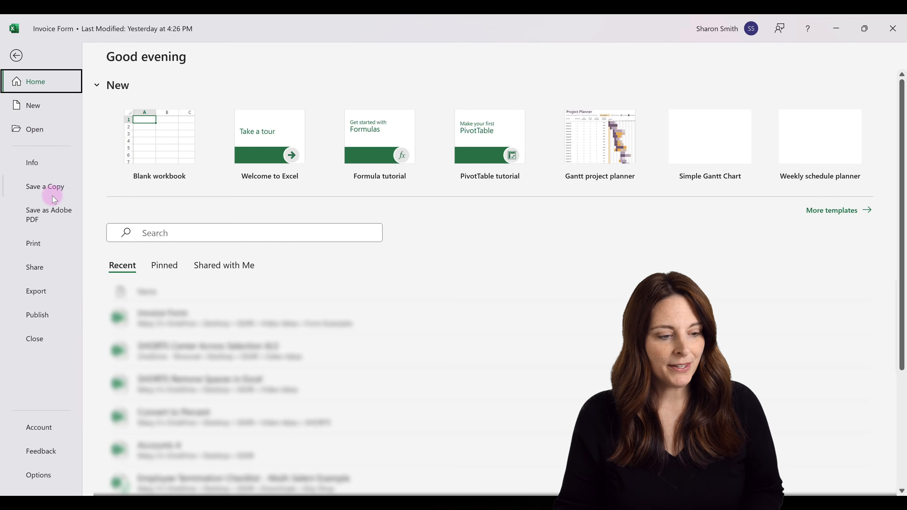
left_click(53, 189)
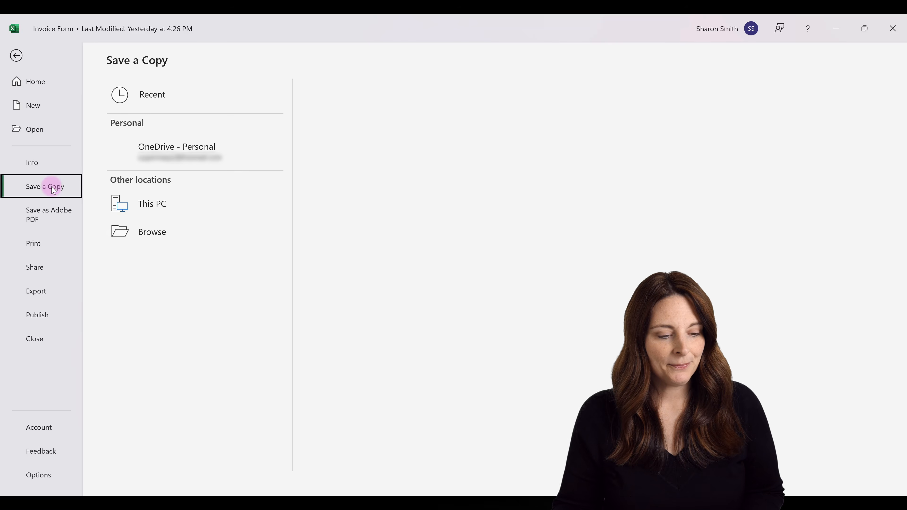
left_click(371, 101)
left_click_drag(370, 101, 314, 100)
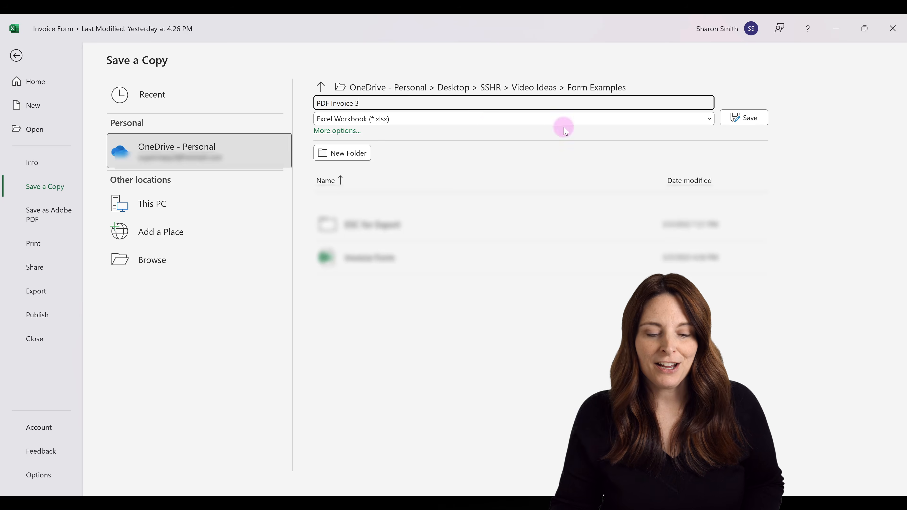
left_click(708, 119)
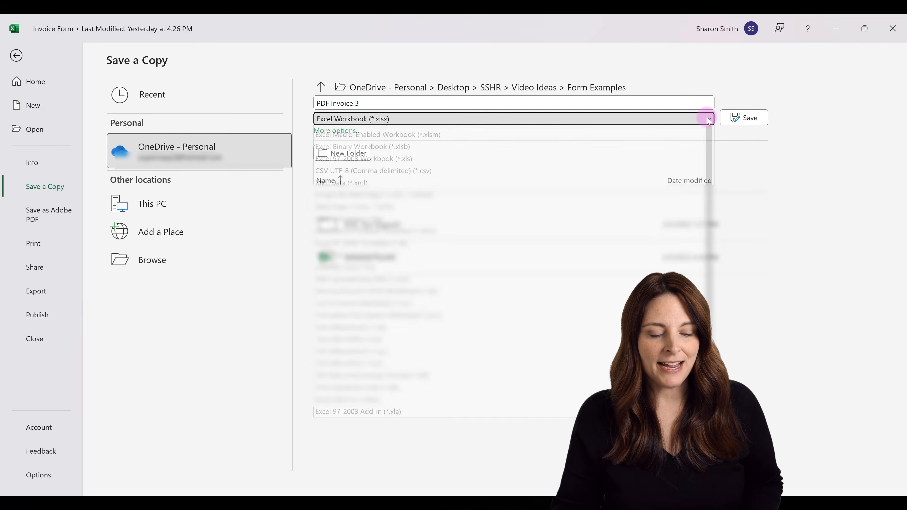
left_click_drag(709, 168, 711, 199)
left_click(352, 385)
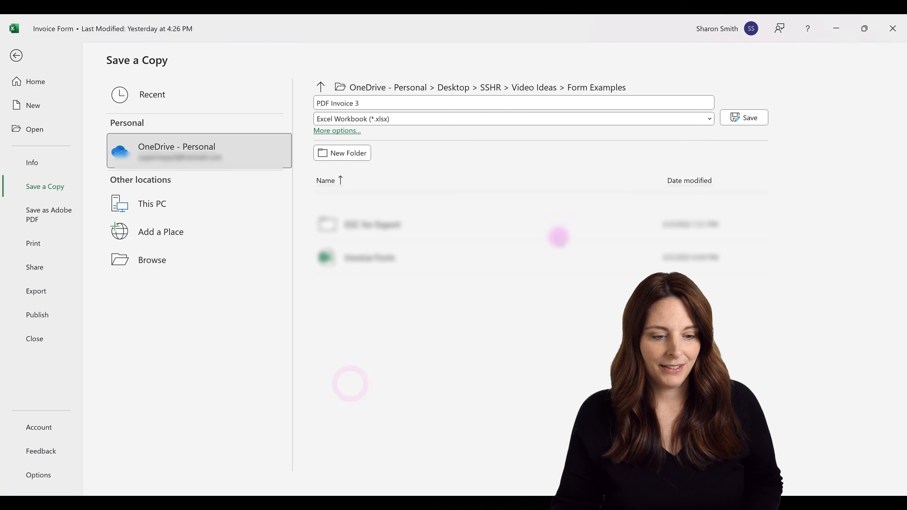
left_click(755, 120)
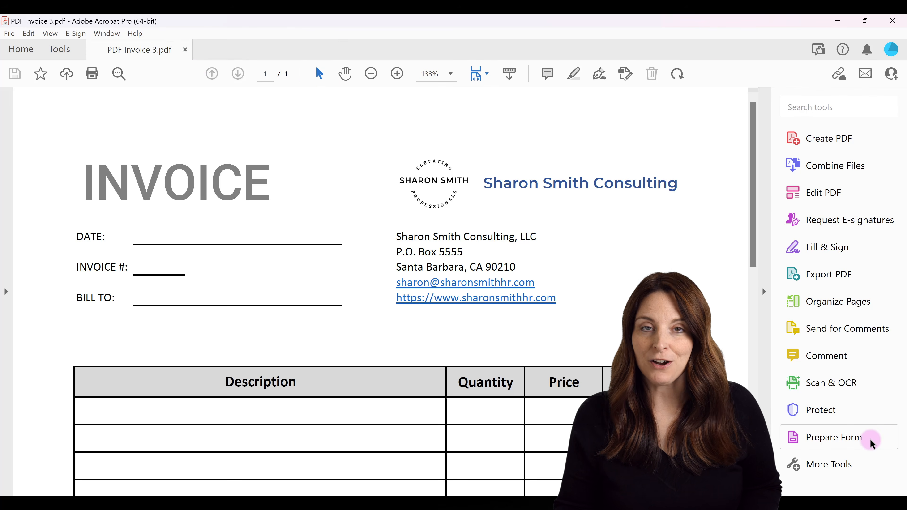
Prepare PDF Invoice 3.pdf as a fillable form using automatic field detection, and dismiss the introductory tip
left_click(862, 441)
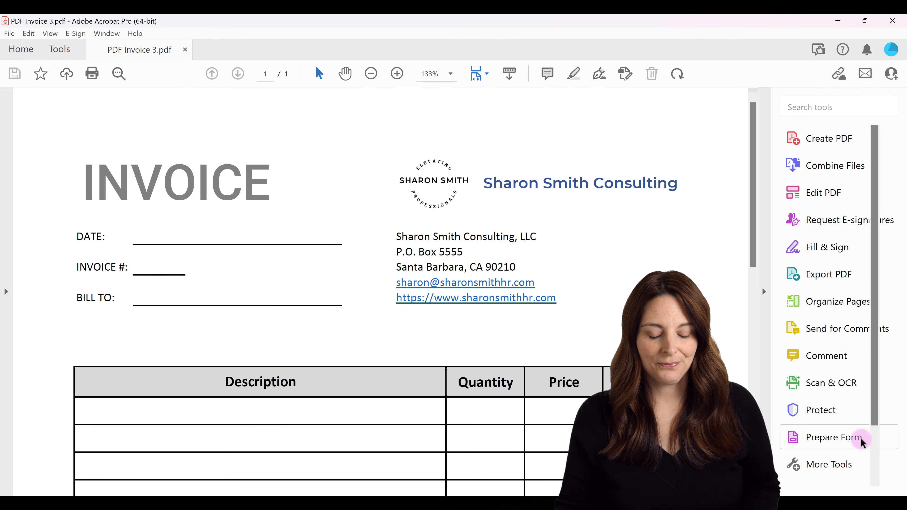
left_click(455, 250)
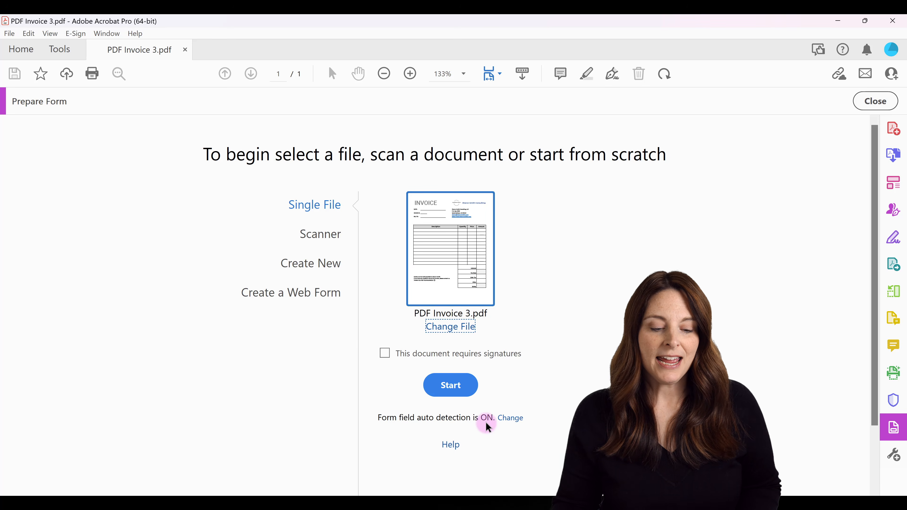
left_click(452, 387)
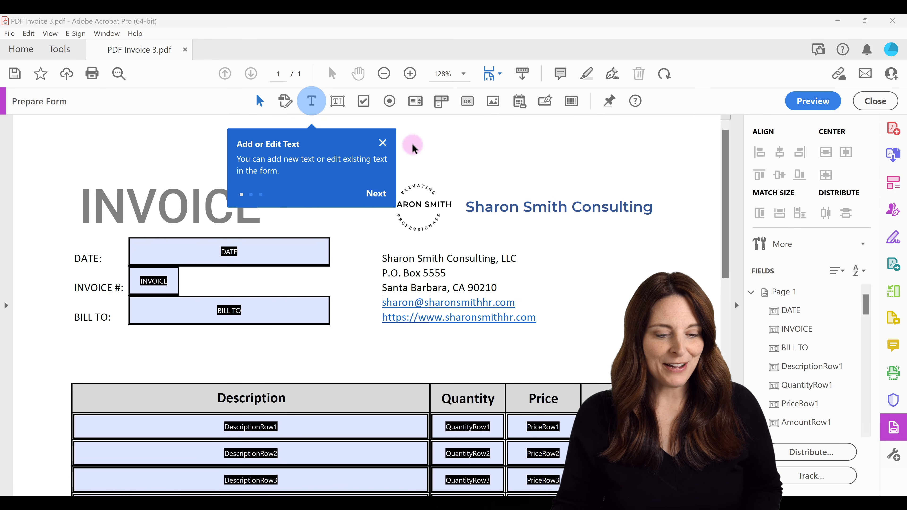
left_click(383, 142)
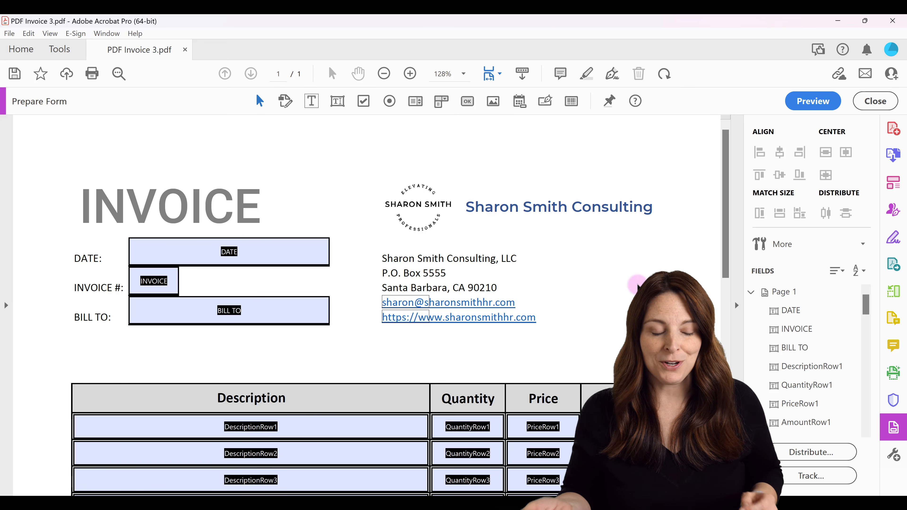
Examine the detected Quantity, Price and Amount fields in the table rows and the subtotal and tax fields beneath them
left_click_drag(726, 229, 726, 298)
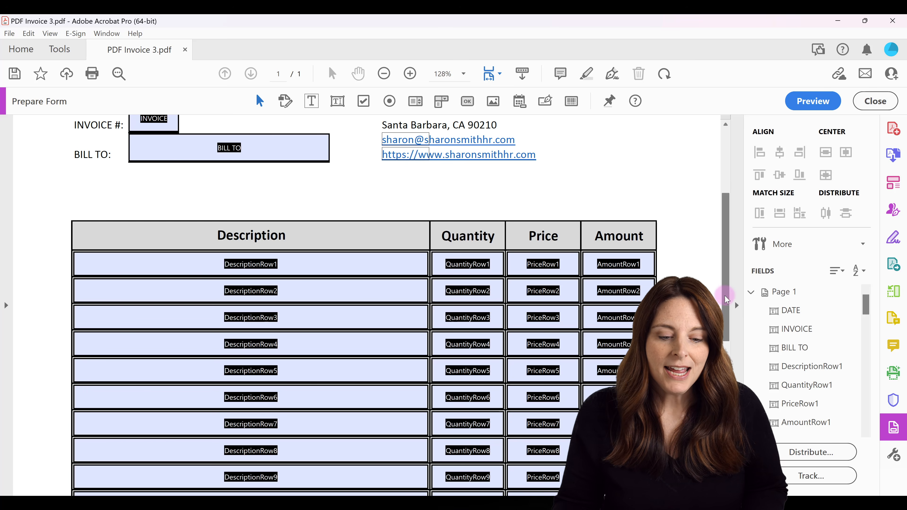
left_click(461, 270)
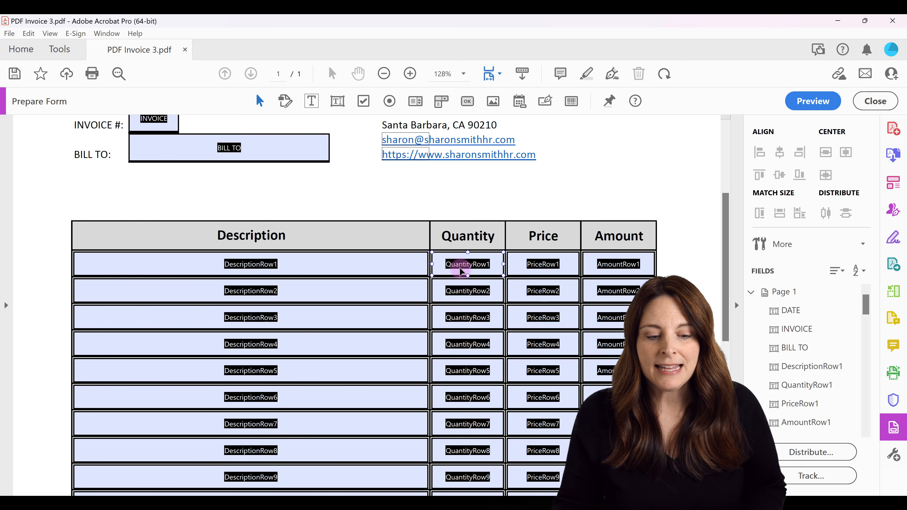
left_click(549, 270)
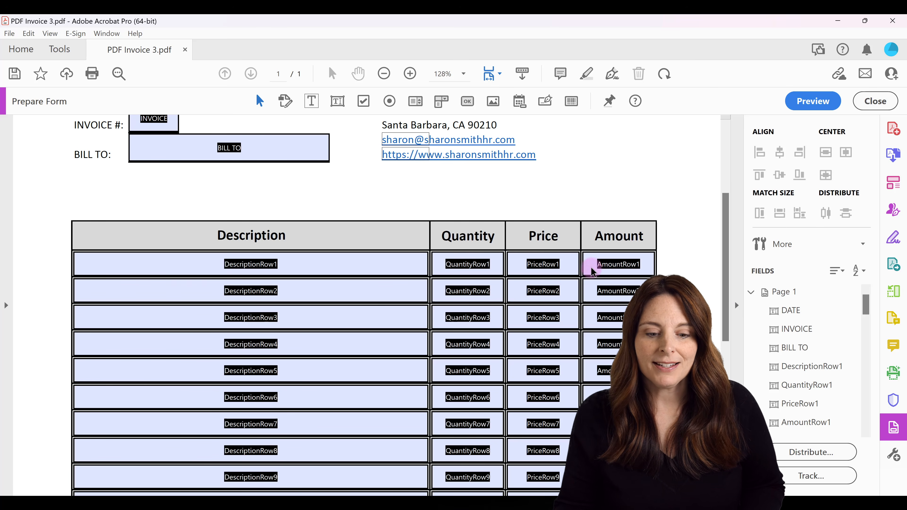
left_click(469, 297)
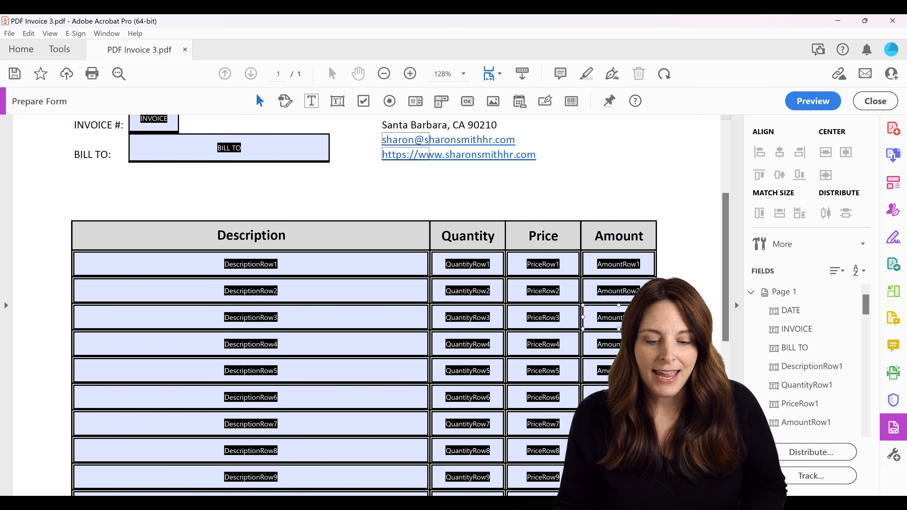
left_click_drag(727, 286, 728, 382)
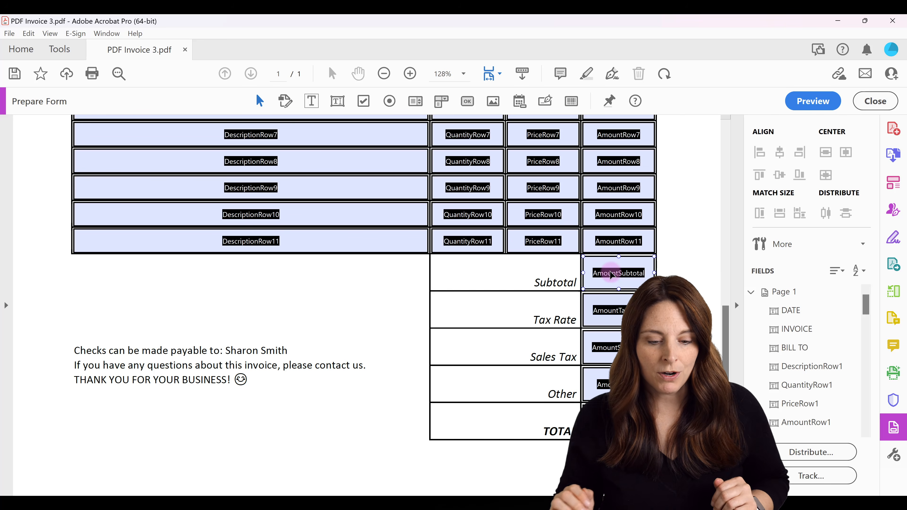
left_click(584, 326)
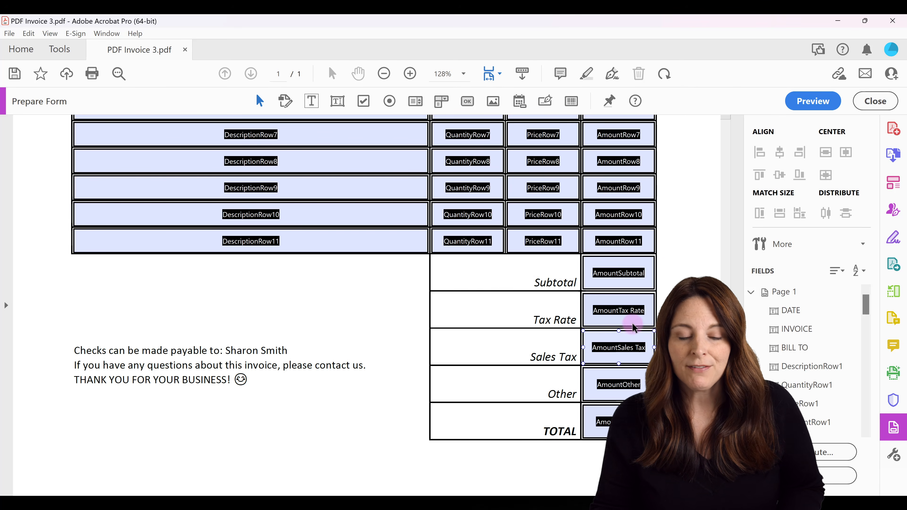
Rename the Tax Rate form field as AmountTaxRate, without a space
double_click(624, 309)
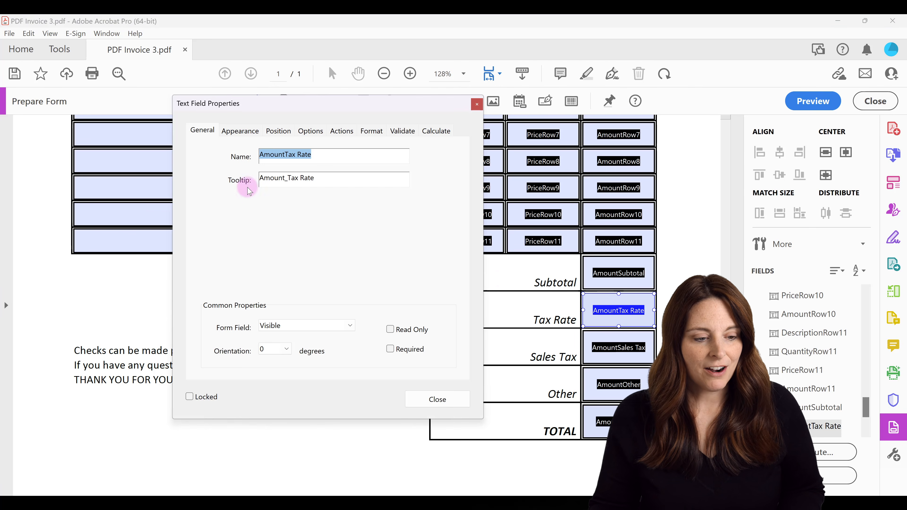
left_click(303, 157)
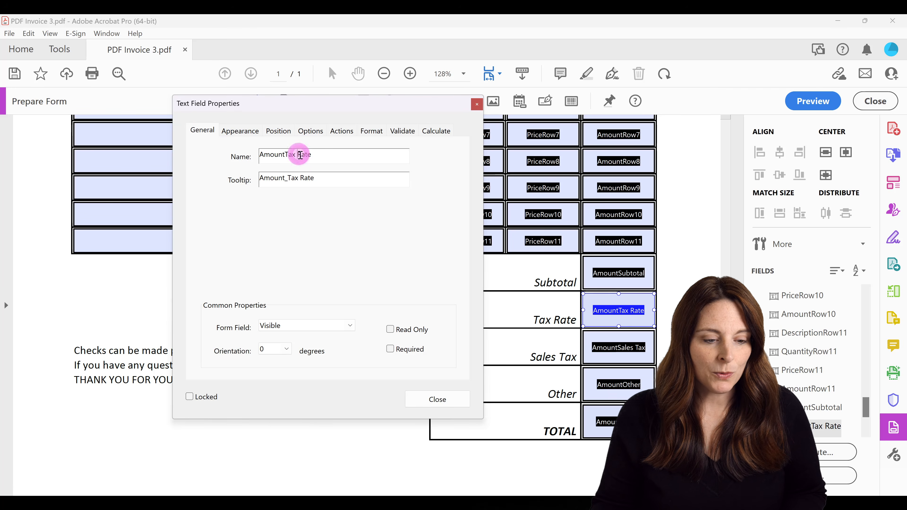
key("BackSpace")
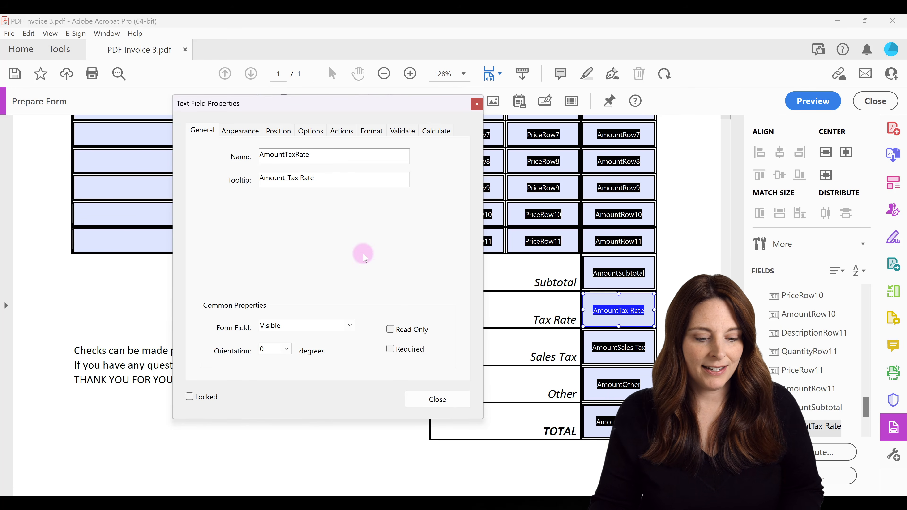
left_click(431, 398)
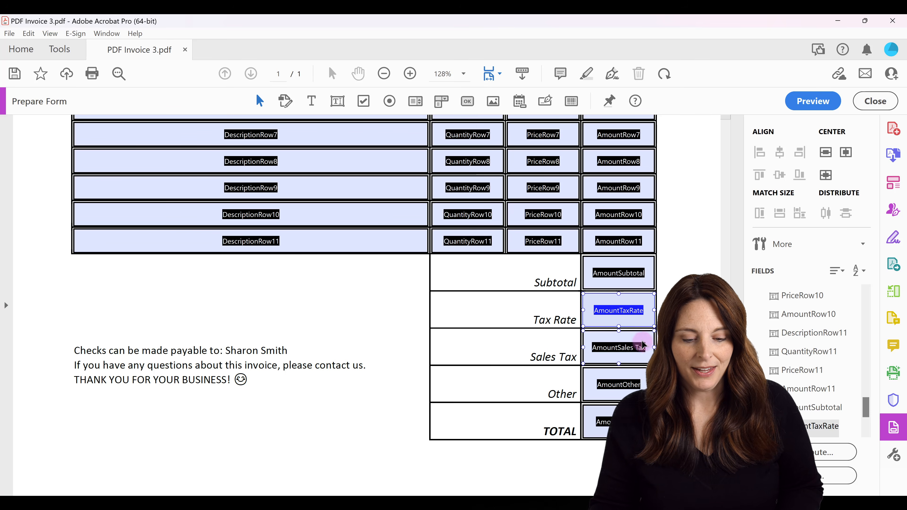
Rename the Sales Tax form field as AmountSalesTax, without a space
double_click(622, 349)
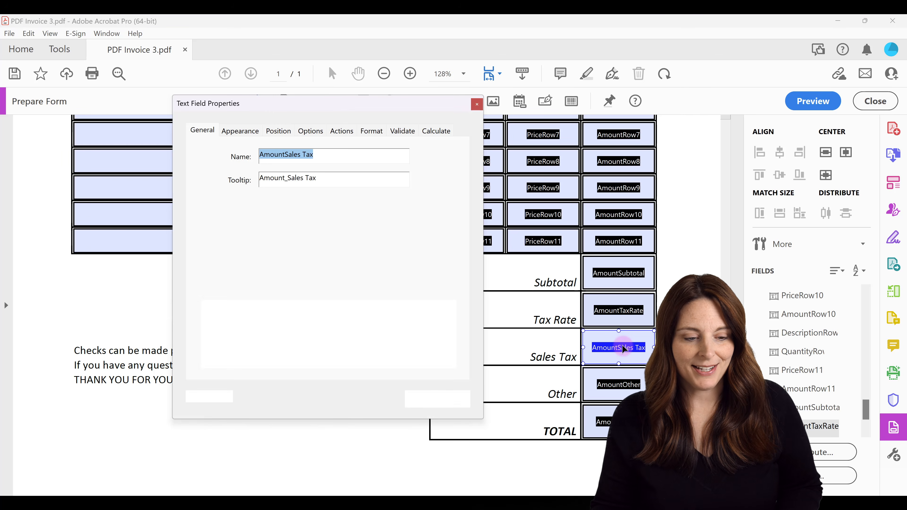
left_click(302, 154)
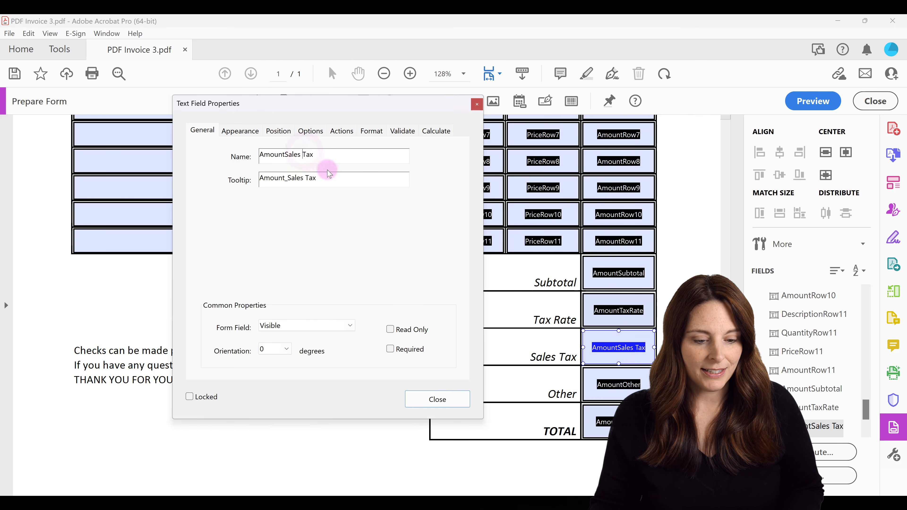
key("BackSpace")
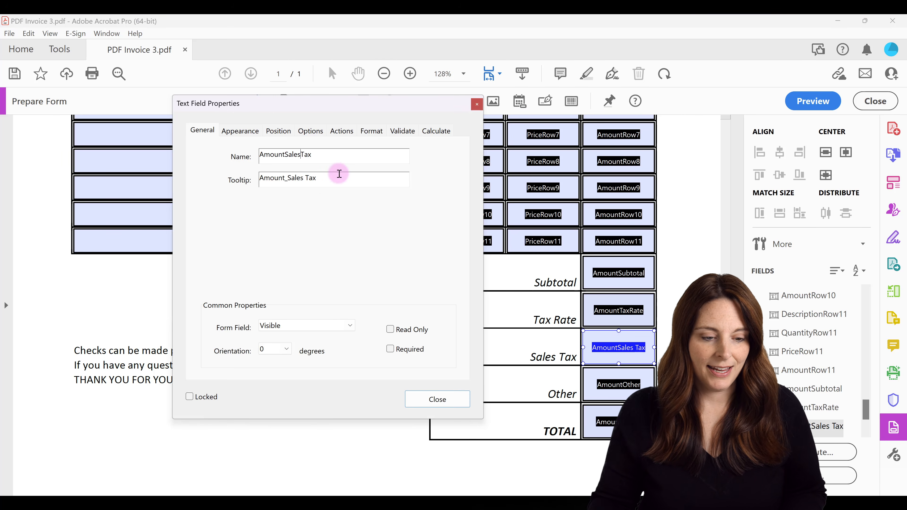
left_click(448, 401)
left_click(585, 343)
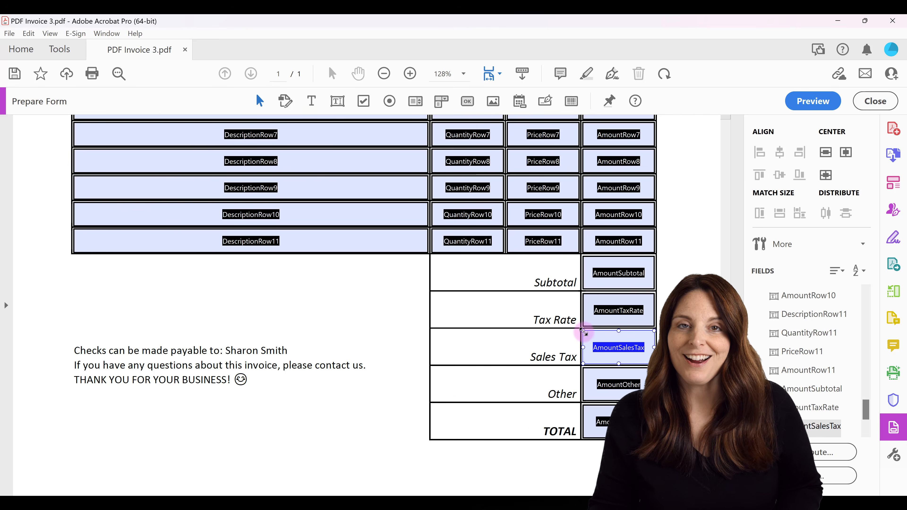
Review the Amount, Price and Quantity fields in the first row of the invoice table
scroll(584, 332, "up", 5)
scroll(571, 315, "up", 4)
left_click(568, 317)
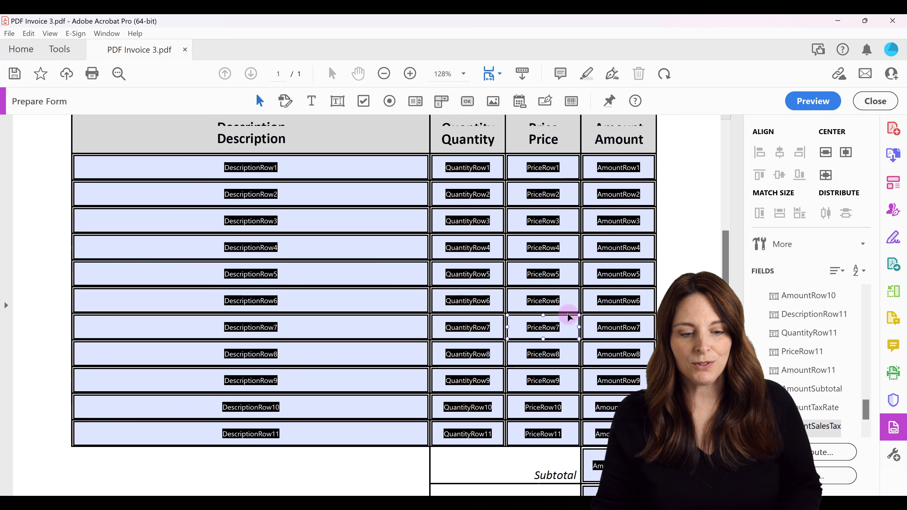
left_click(622, 168)
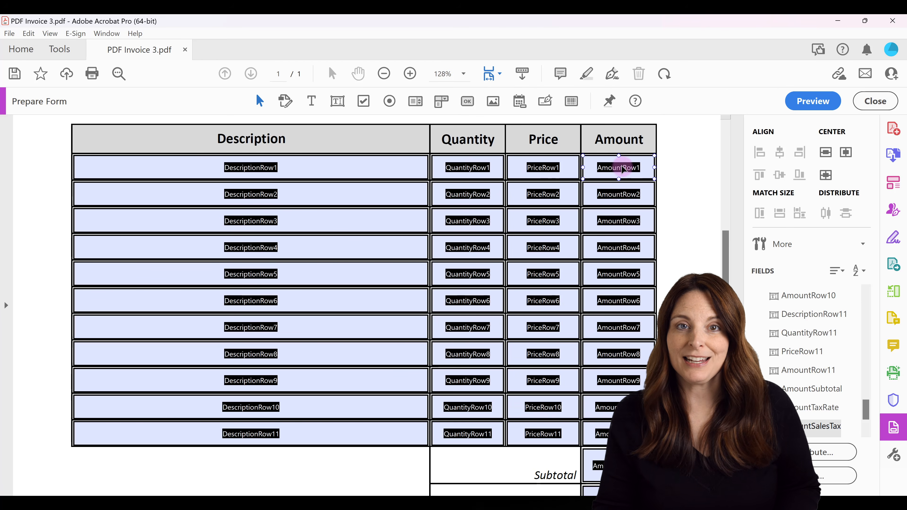
left_click(535, 165)
left_click(470, 170)
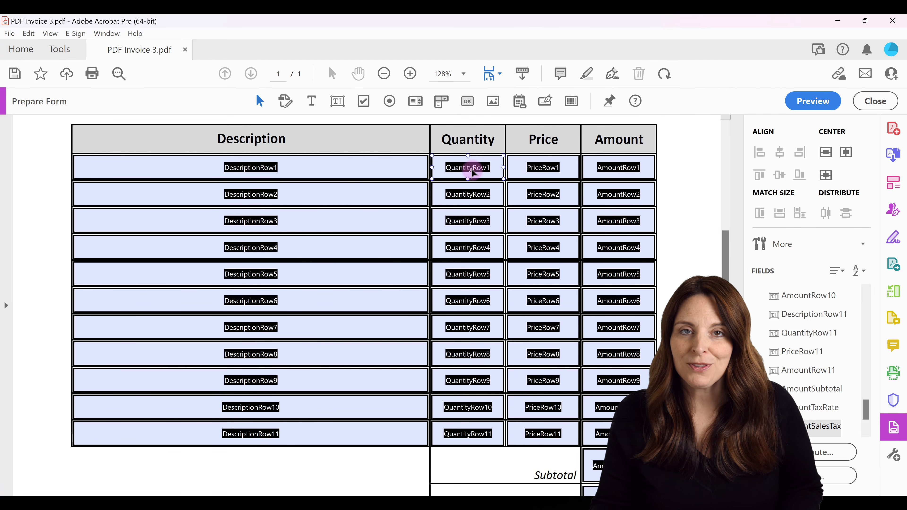
Format the QuantityRow1 field as a Number with 0 decimal places and no currency symbol
double_click(469, 169)
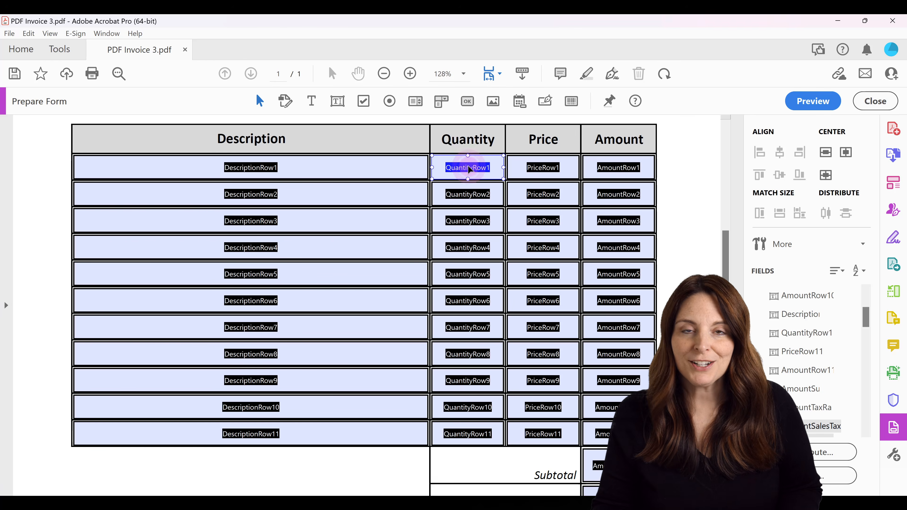
left_click_drag(217, 104, 232, 67)
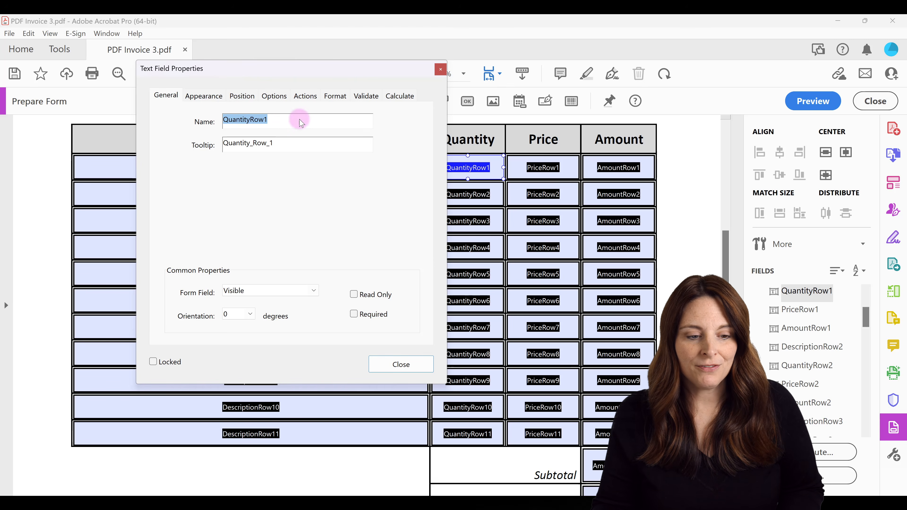
left_click(338, 96)
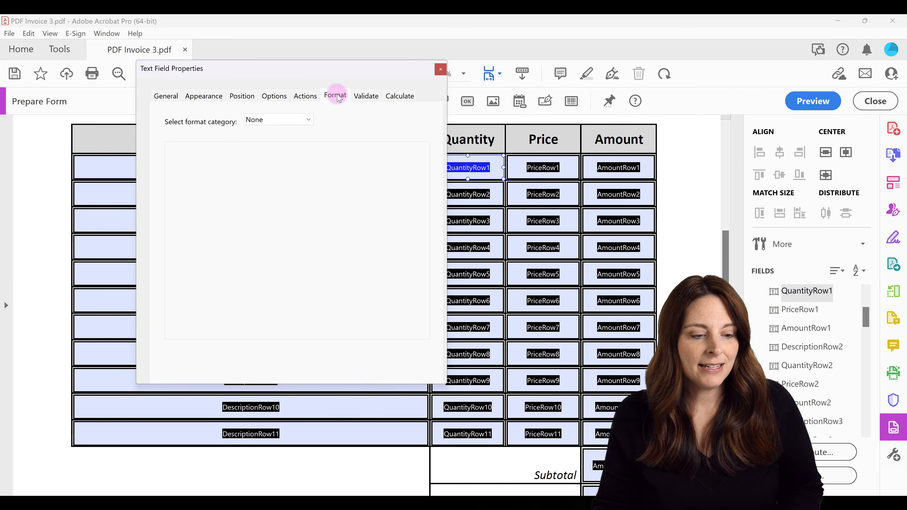
left_click(309, 120)
left_click(289, 141)
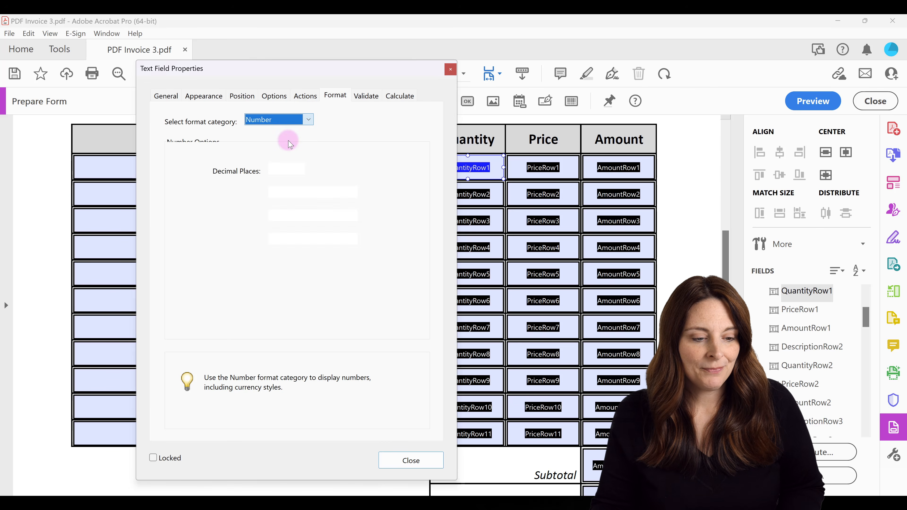
left_click(275, 169)
left_click(273, 180)
left_click(258, 180)
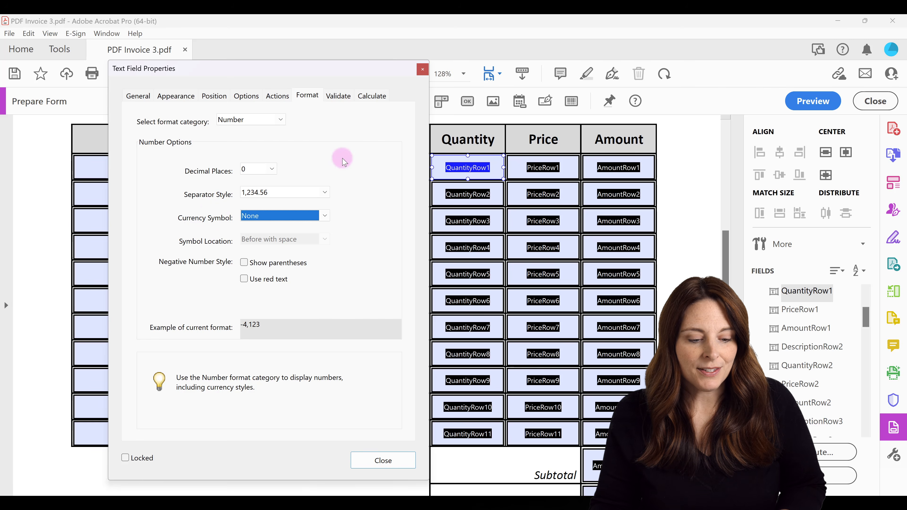
left_click(391, 461)
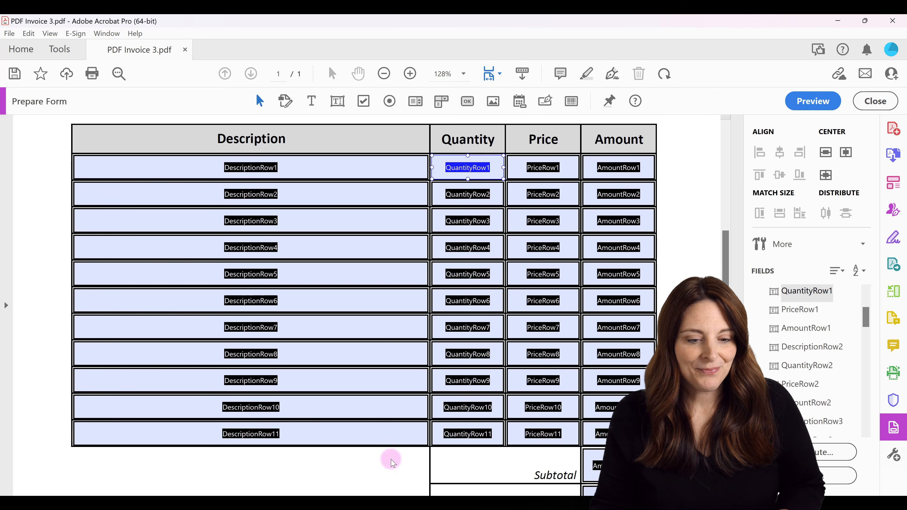
Format the PriceRow1 field as a Number with 2 decimal places and the $ currency symbol
left_click(552, 193, "ctrl")
double_click(548, 169)
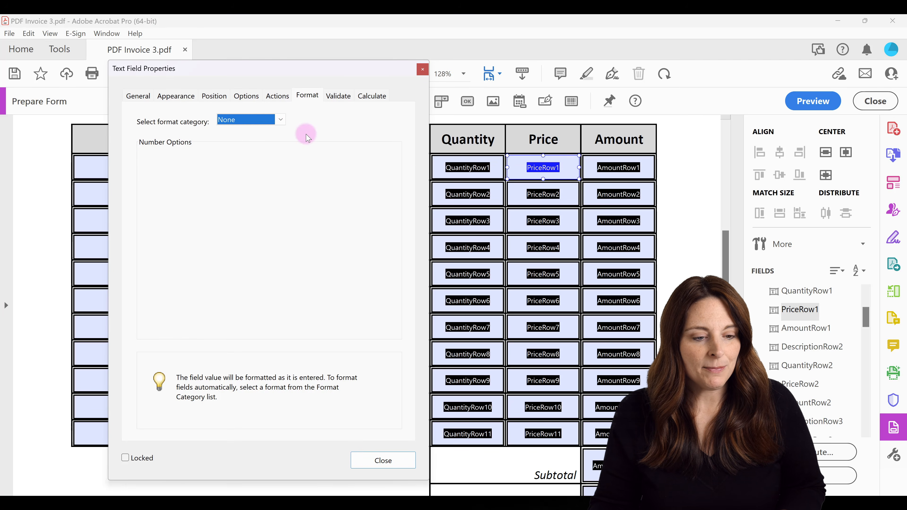
left_click(281, 120)
left_click(266, 143)
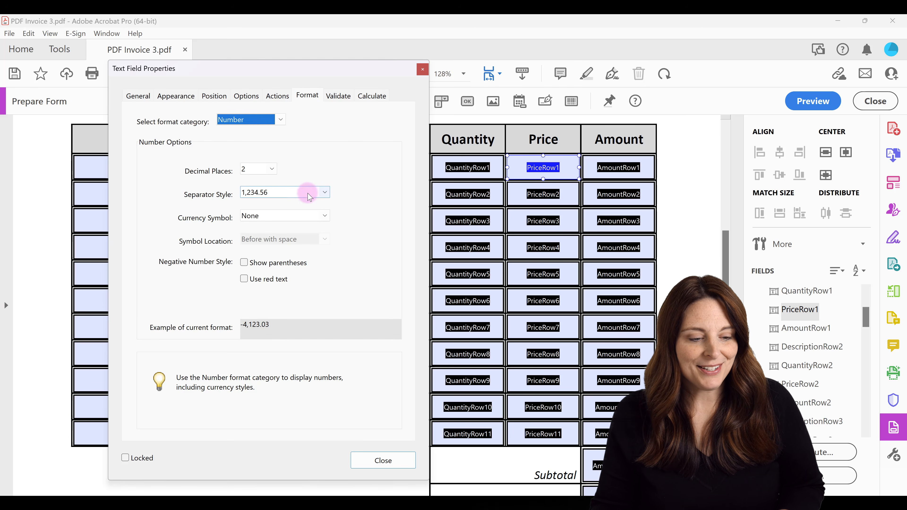
left_click(326, 214)
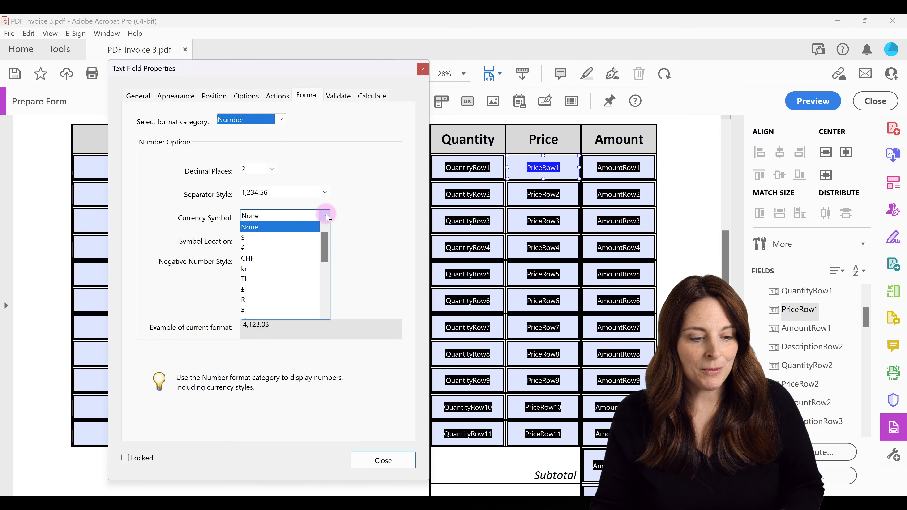
left_click(288, 237)
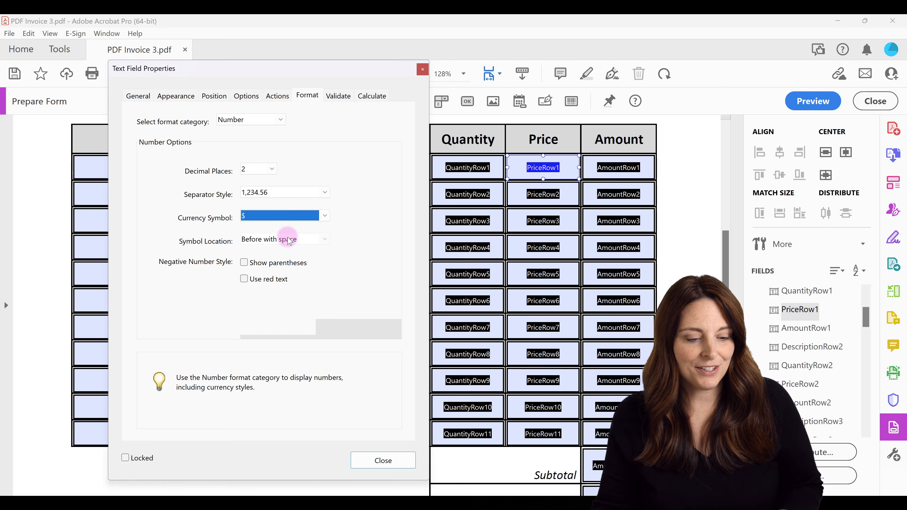
left_click(380, 461)
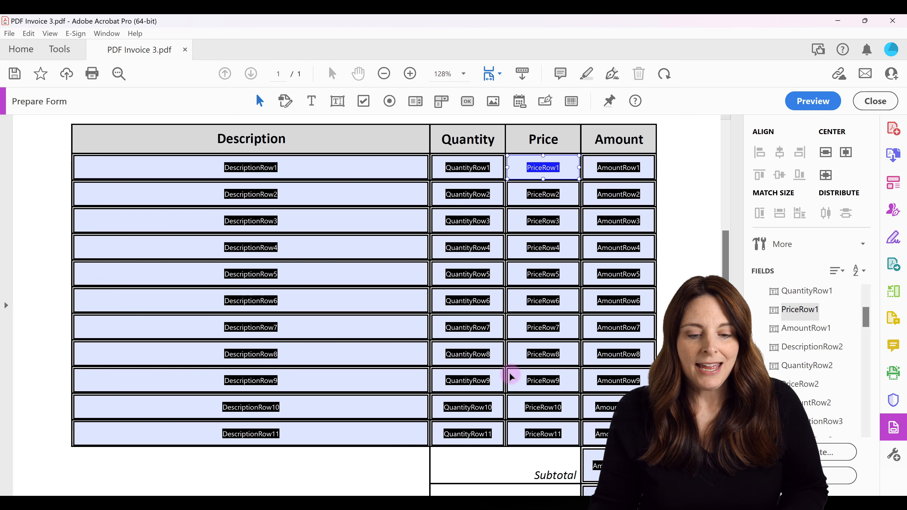
Format the AmountRow1 field as a Number with 2 decimal places and the $ currency symbol
left_click(620, 174, "shift")
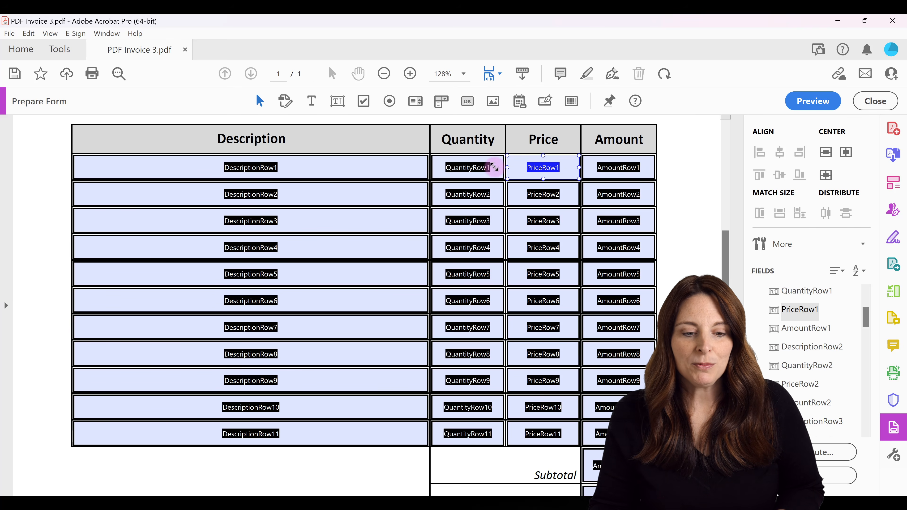
left_click(536, 169)
left_click(630, 174, "shift")
double_click(627, 172)
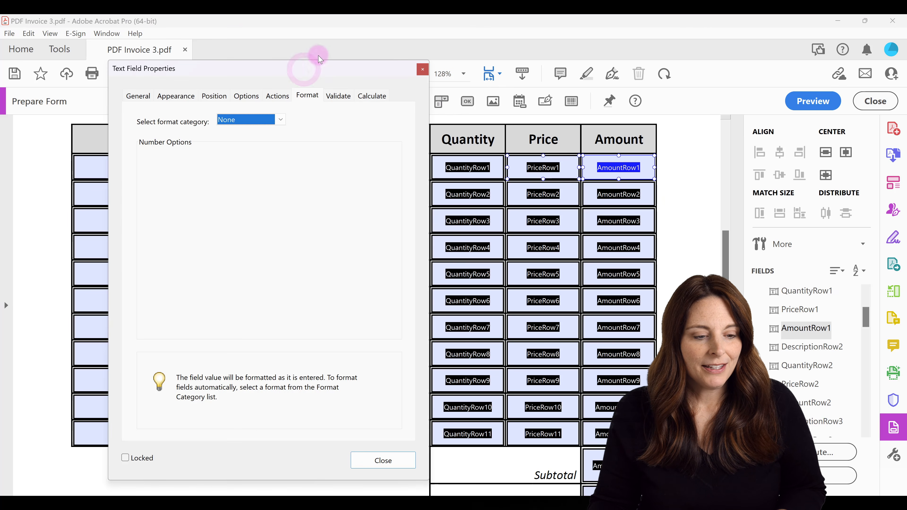
left_click_drag(303, 65, 323, 48)
left_click(299, 102)
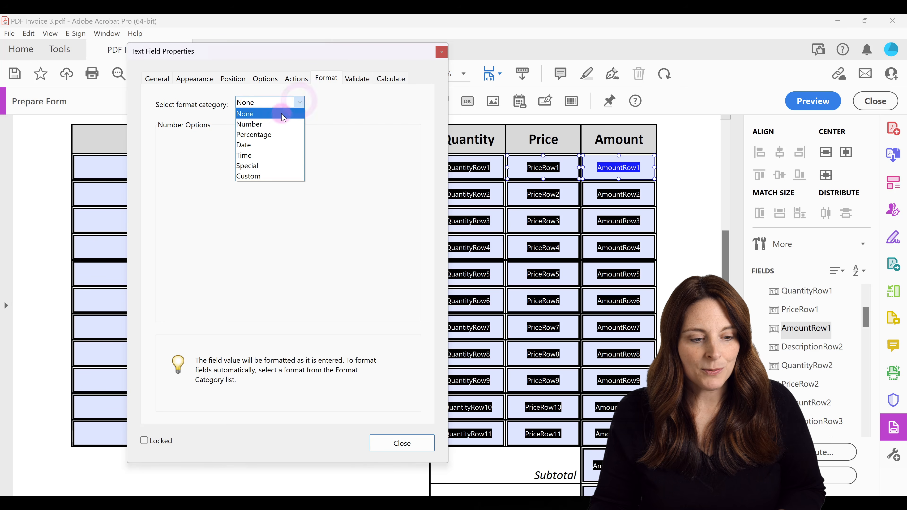
left_click(269, 124)
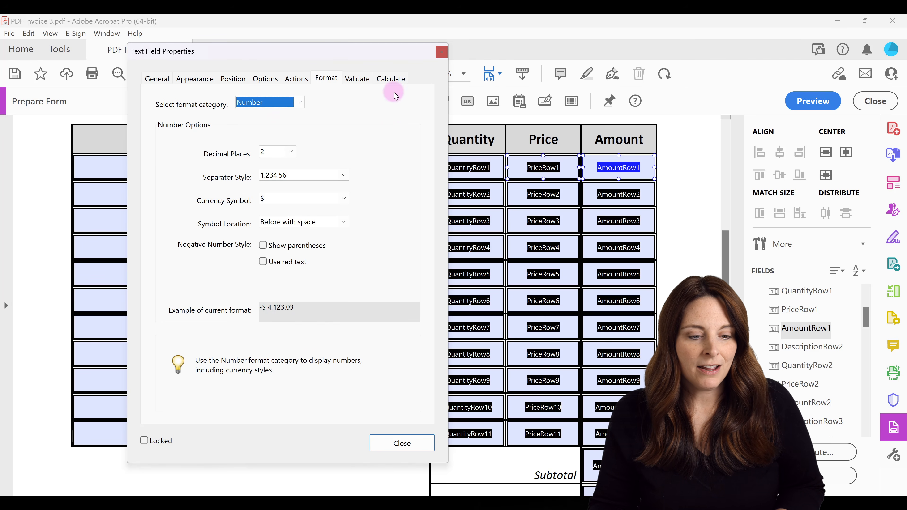
Make AmountRow1 a calculated field whose value is the product (x) of other fields
left_click(392, 79)
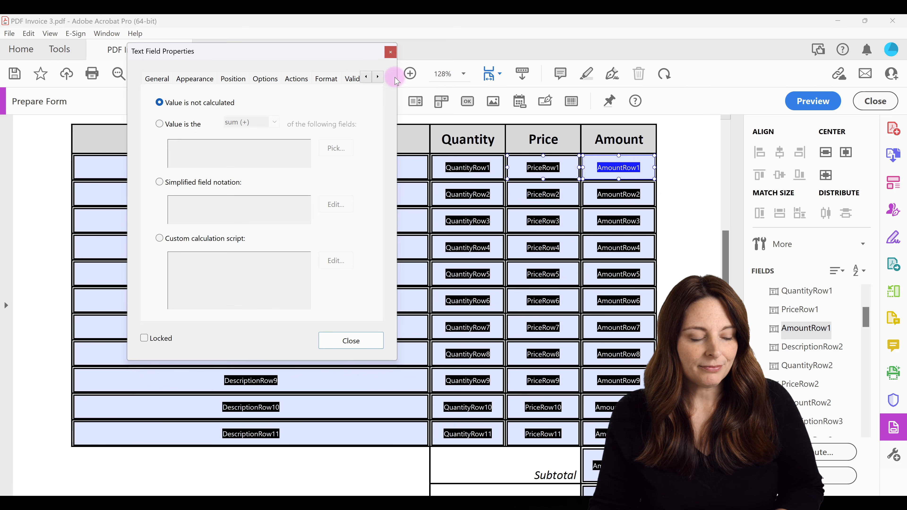
left_click(159, 124)
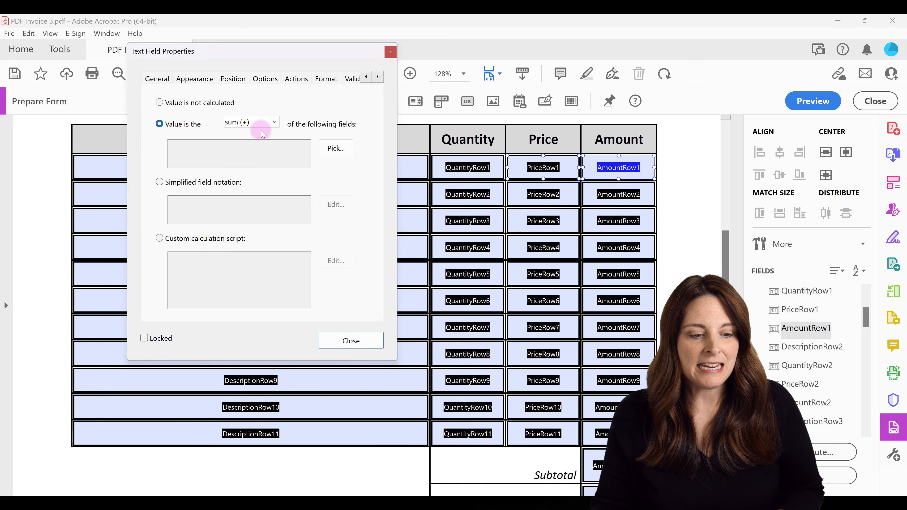
left_click(275, 122)
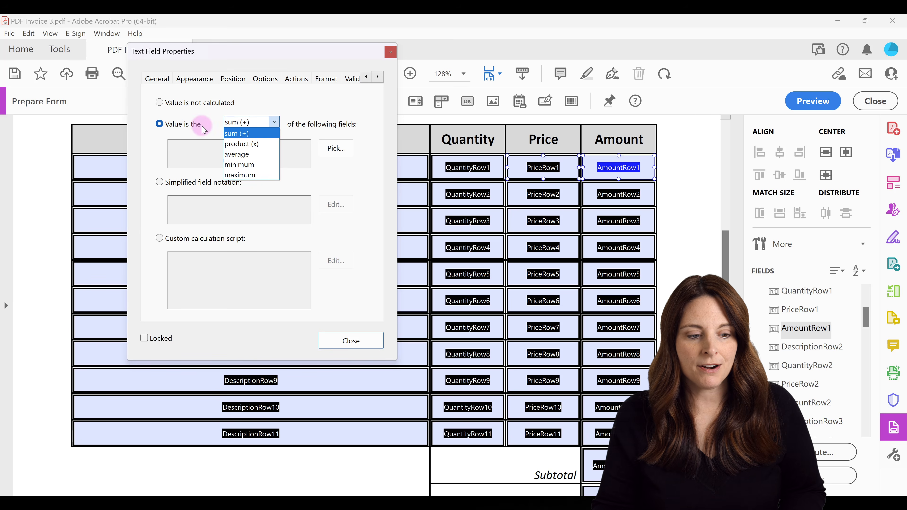
left_click(247, 150)
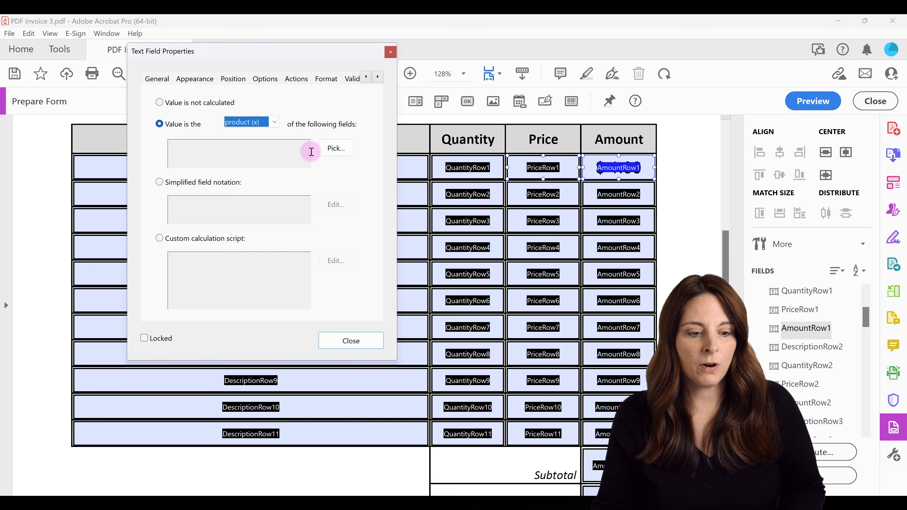
Choose QuantityRow1 and PriceRow1 as the fields multiplied in the AmountRow1 calculation
left_click(337, 148)
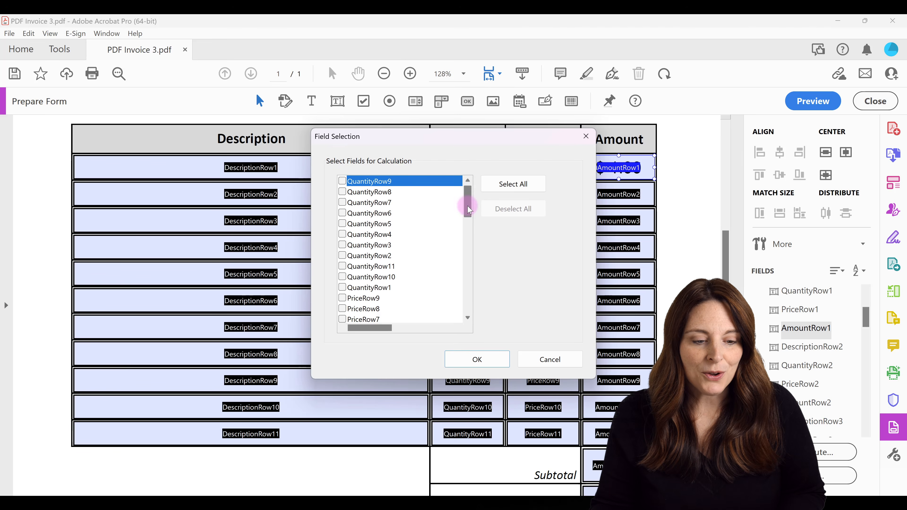
left_click_drag(454, 143, 370, 195)
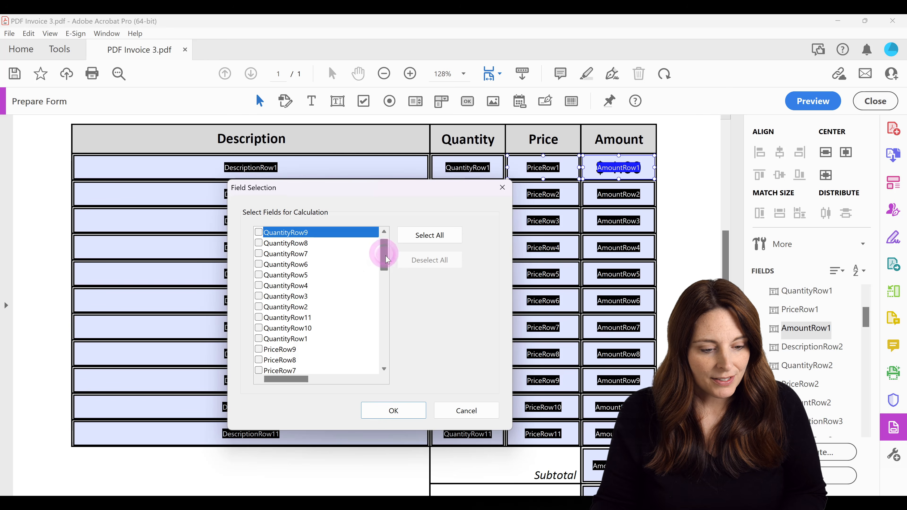
left_click_drag(387, 259, 387, 261)
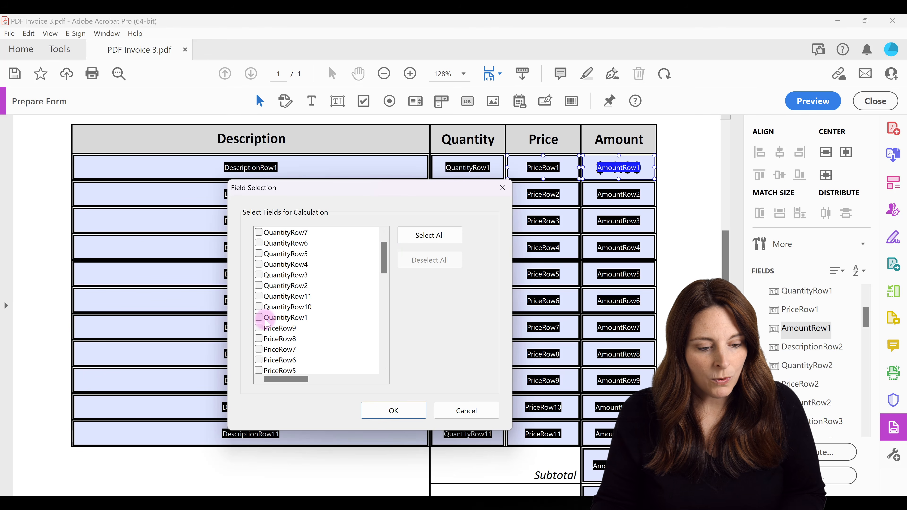
left_click(259, 318)
left_click_drag(385, 257, 385, 283)
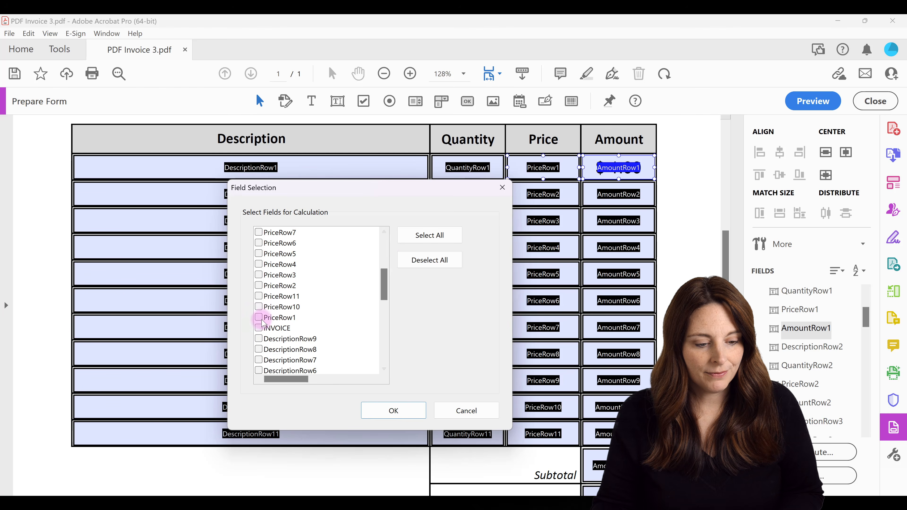
left_click(258, 317)
left_click(406, 411)
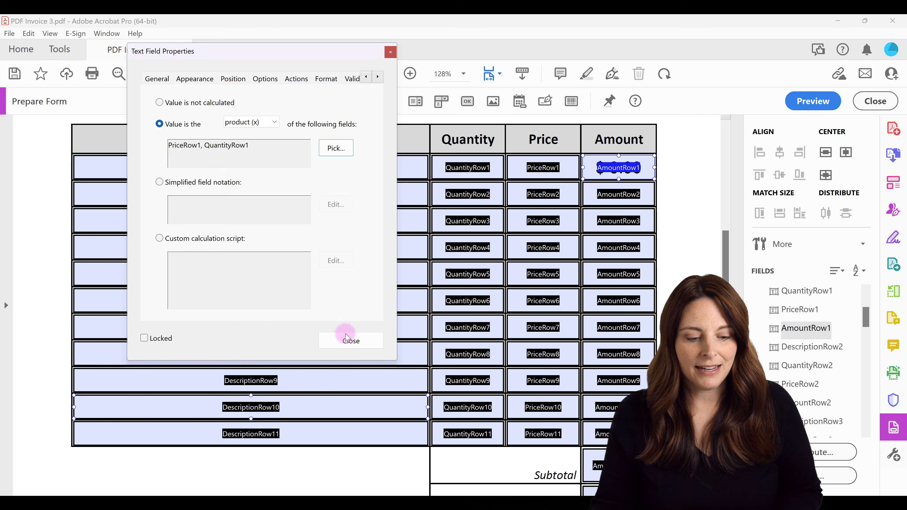
left_click(360, 343)
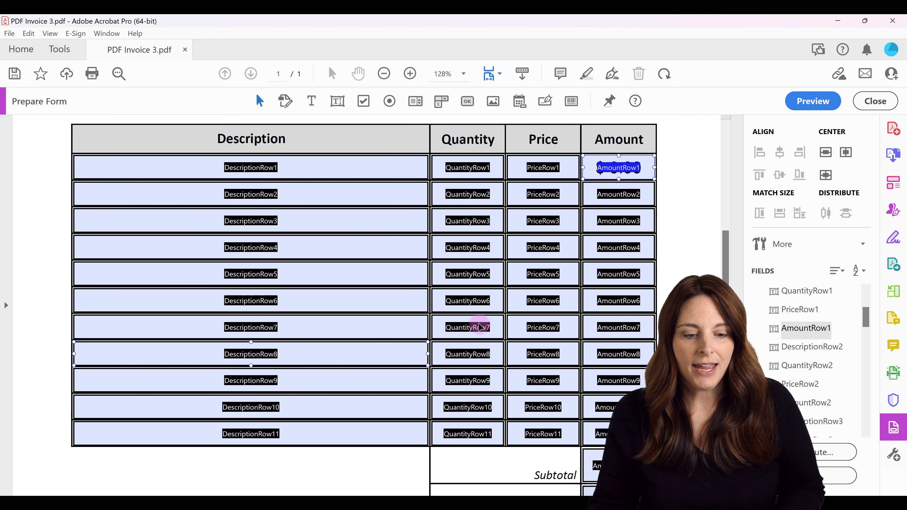
Format the QuantityRow2 field as a Number with 0 decimal places and no currency symbol
left_click(541, 194)
left_click(607, 197)
left_click(480, 197, "ctrl")
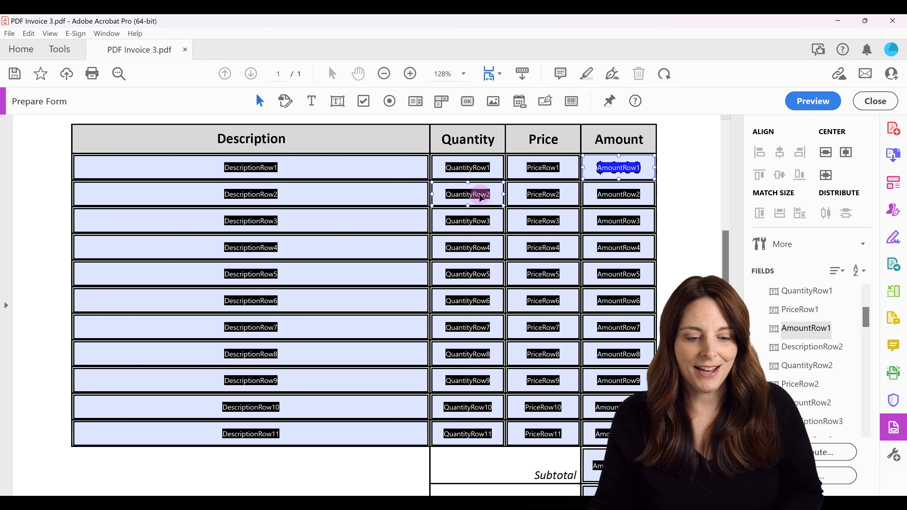
double_click(476, 197)
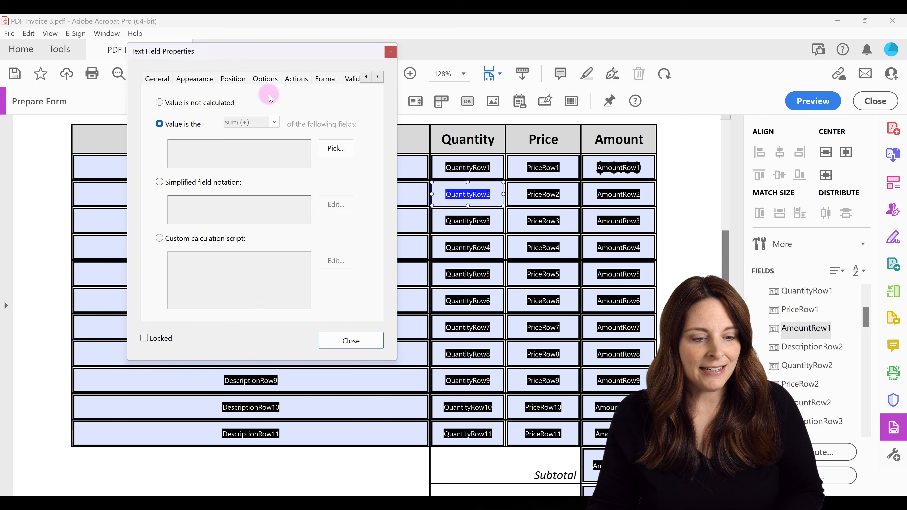
left_click(322, 82)
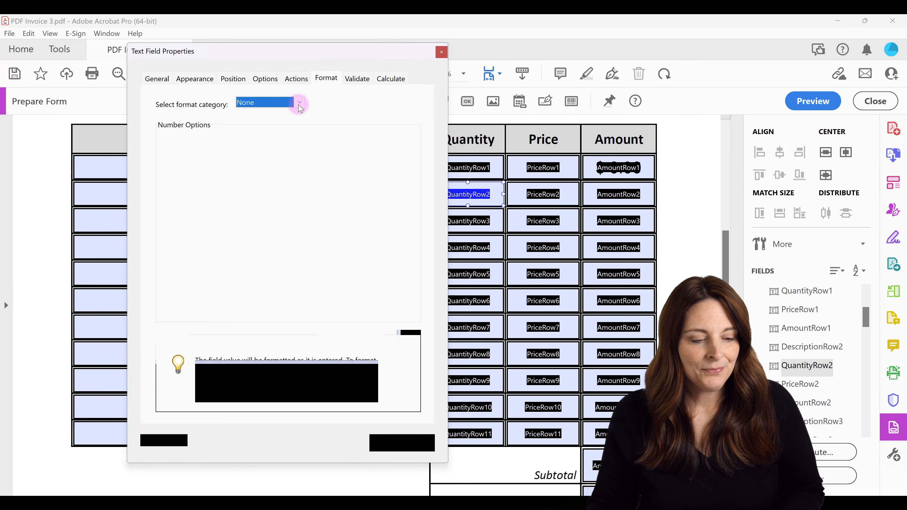
left_click(299, 102)
left_click(282, 114)
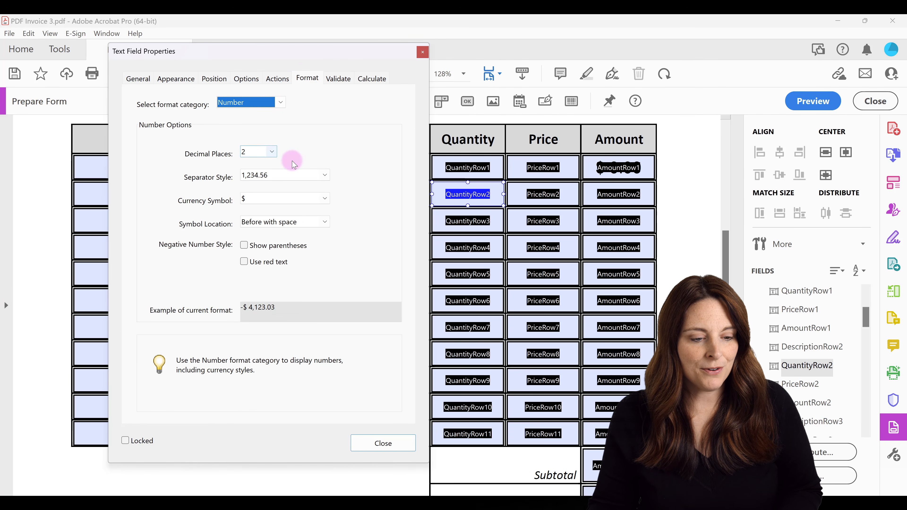
left_click(272, 151)
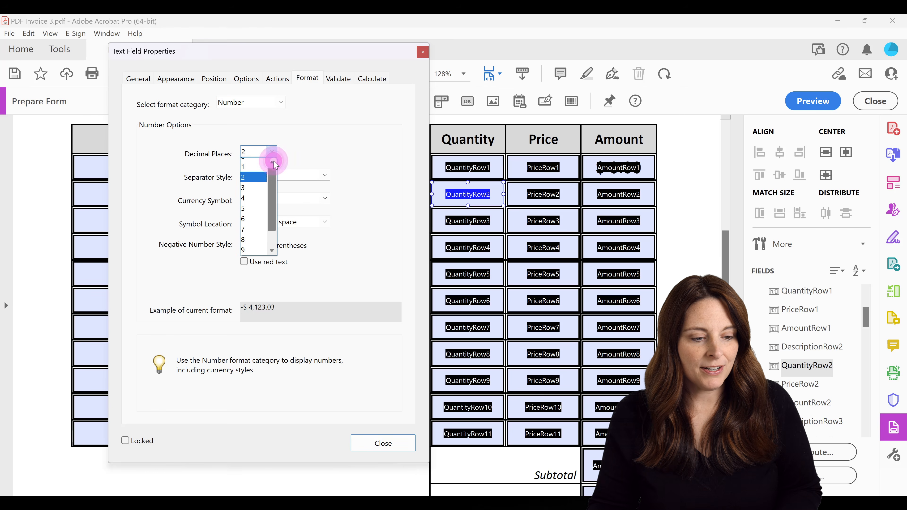
left_click(258, 164)
left_click(325, 199)
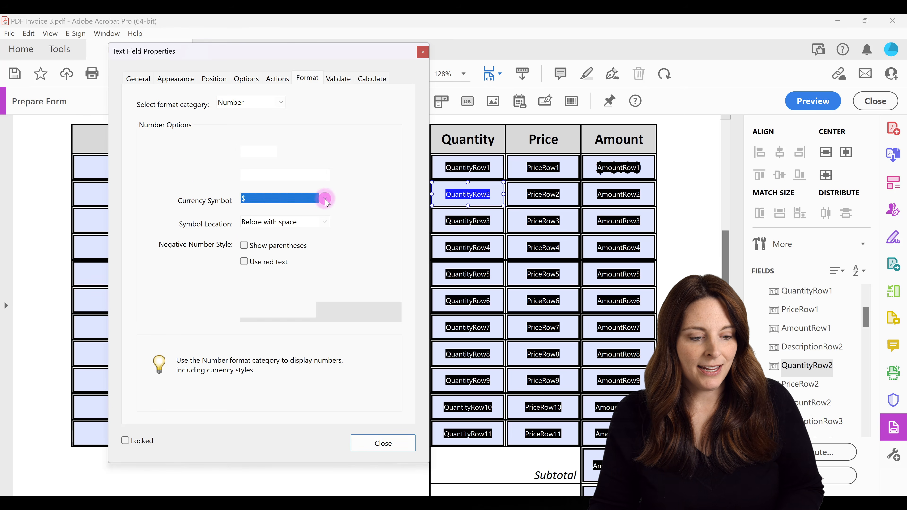
left_click(324, 209)
left_click(289, 210)
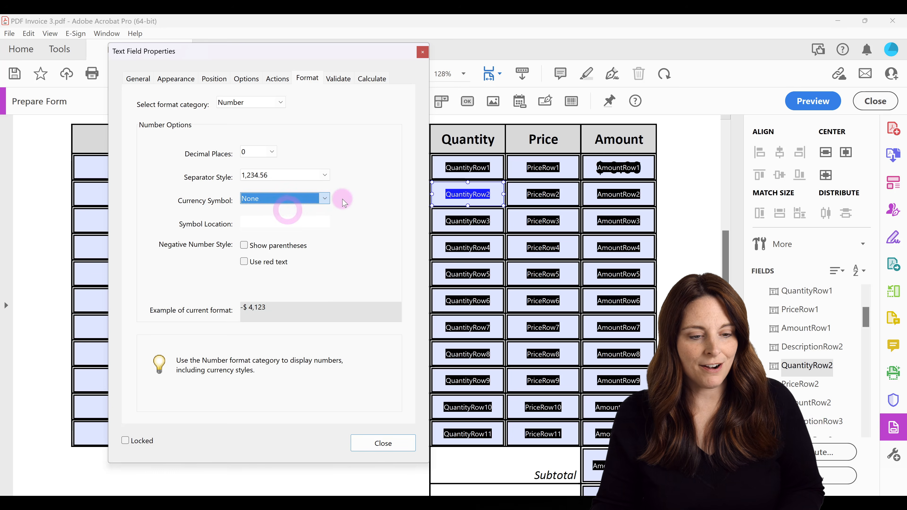
left_click(391, 447)
Format the PriceRow2 field as a Number with 2 decimal places and the $ currency symbol
double_click(543, 196)
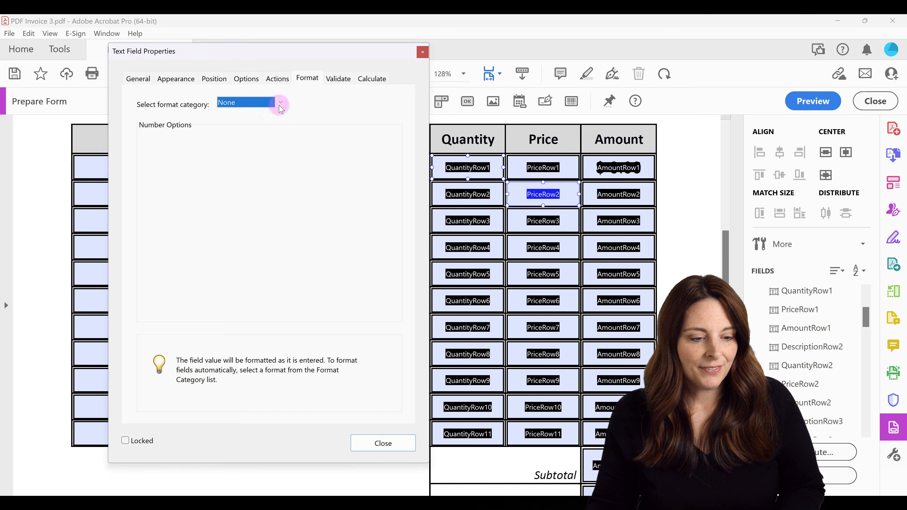
left_click(278, 104)
left_click(260, 123)
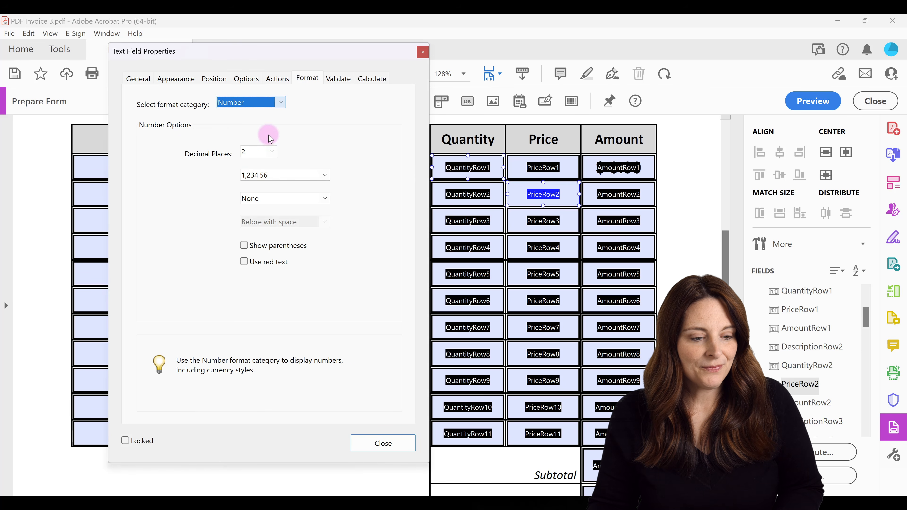
left_click(323, 198)
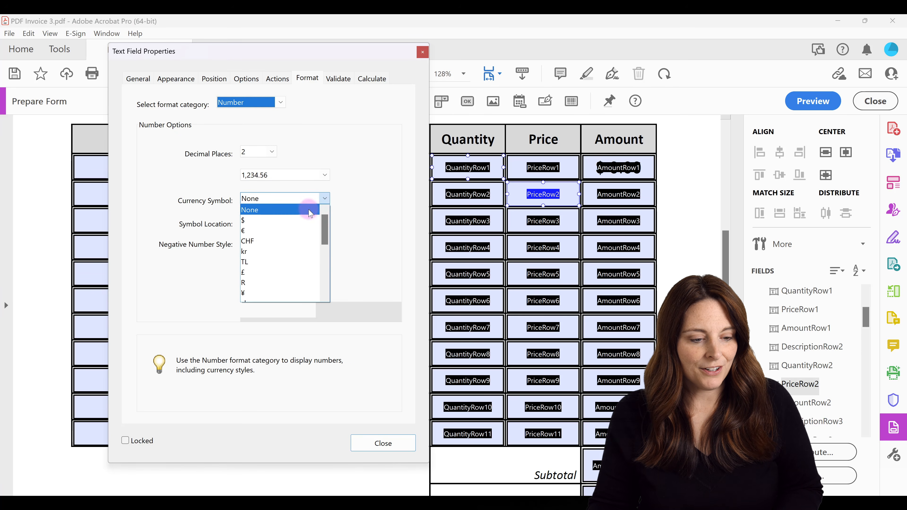
left_click(299, 222)
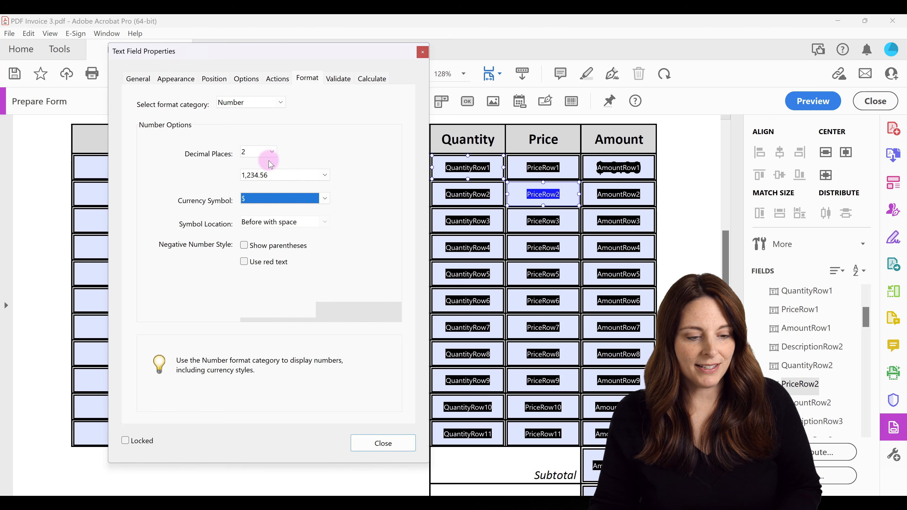
left_click(383, 443)
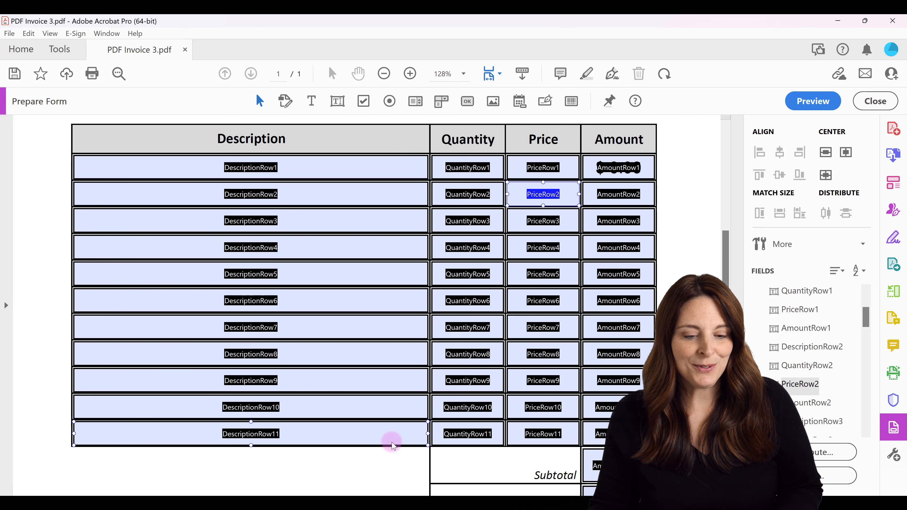
Format the AmountRow2 field as a Number with 2 decimal places and the $ currency symbol
left_click(612, 197, "shift")
double_click(613, 196)
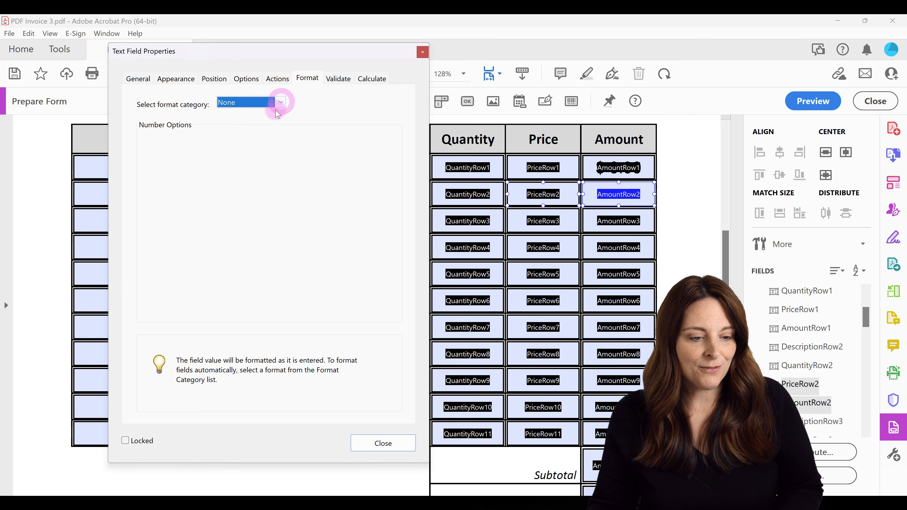
left_click(280, 103)
left_click(259, 125)
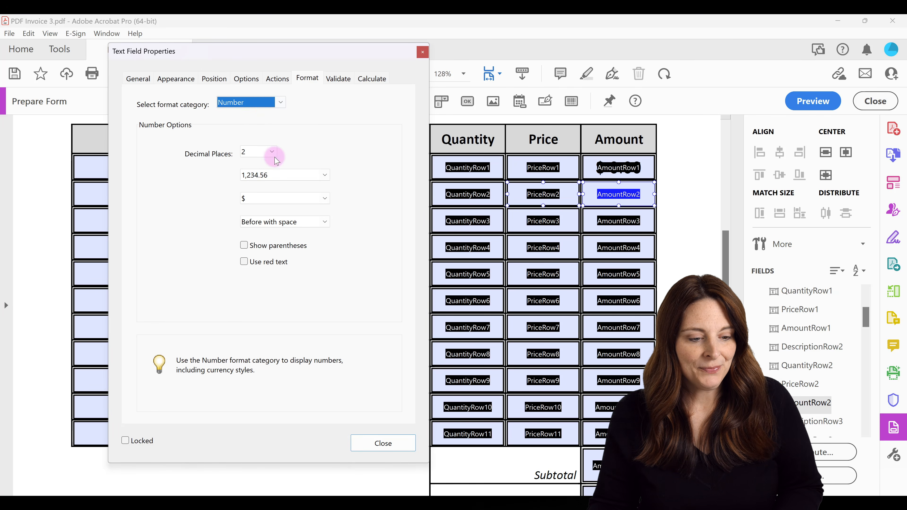
Set the AmountRow2 field to calculate its value as the product (x) of other fields
left_click(372, 78)
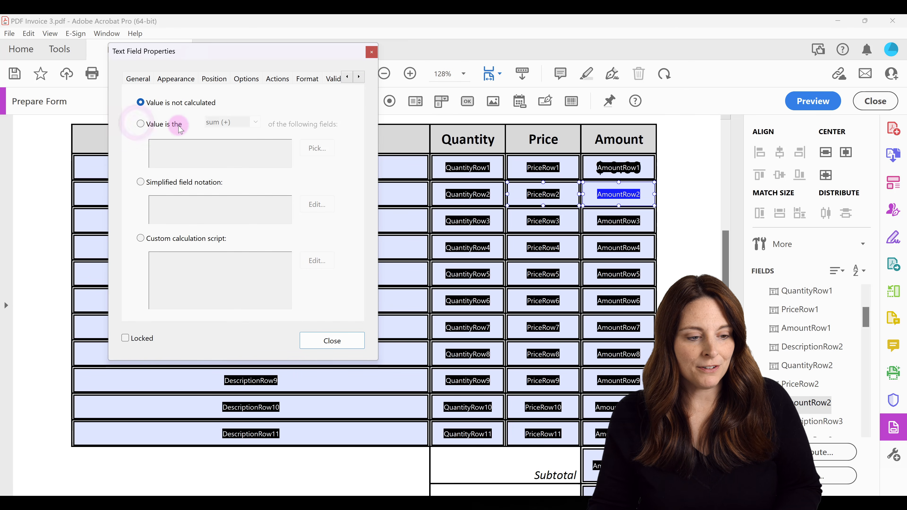
left_click(141, 124)
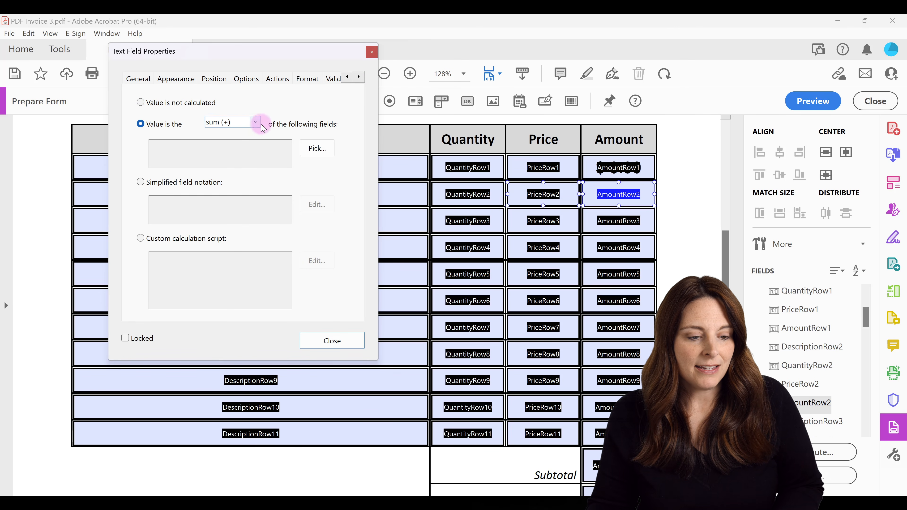
left_click(247, 122)
left_click(245, 143)
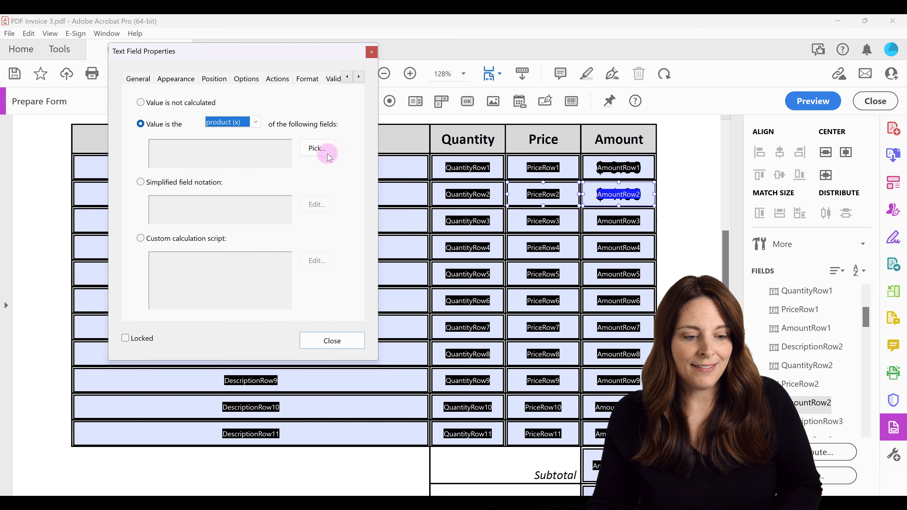
Choose QuantityRow2 and PriceRow2 as the fields multiplied in the AmountRow2 calculation
left_click(320, 149)
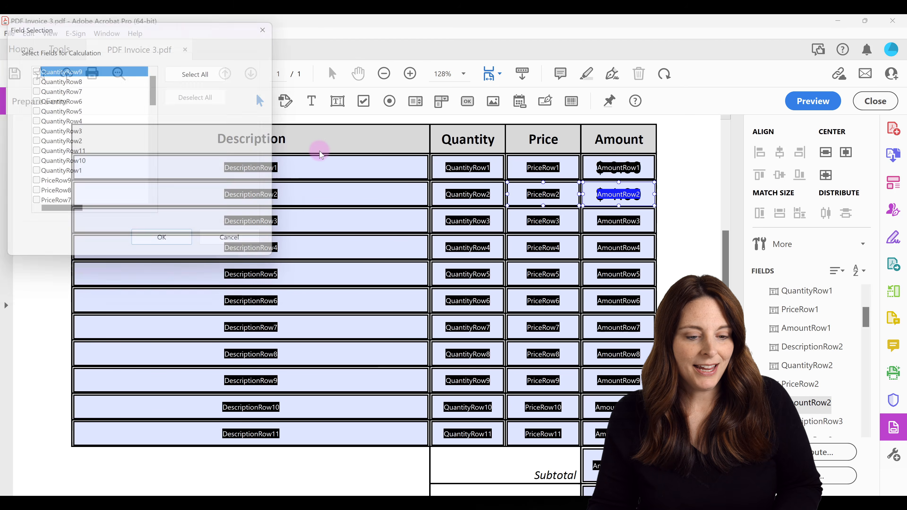
left_click_drag(219, 24, 368, 122)
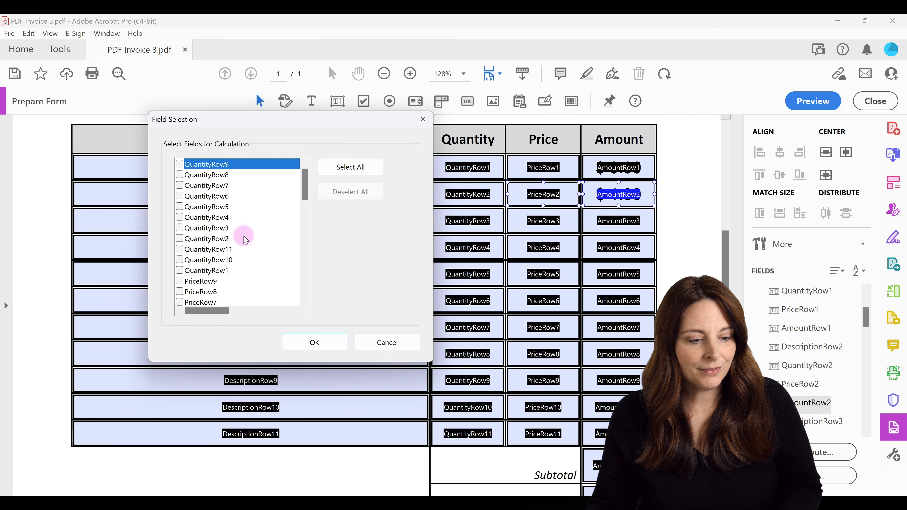
left_click(182, 239)
left_click_drag(305, 183, 306, 215)
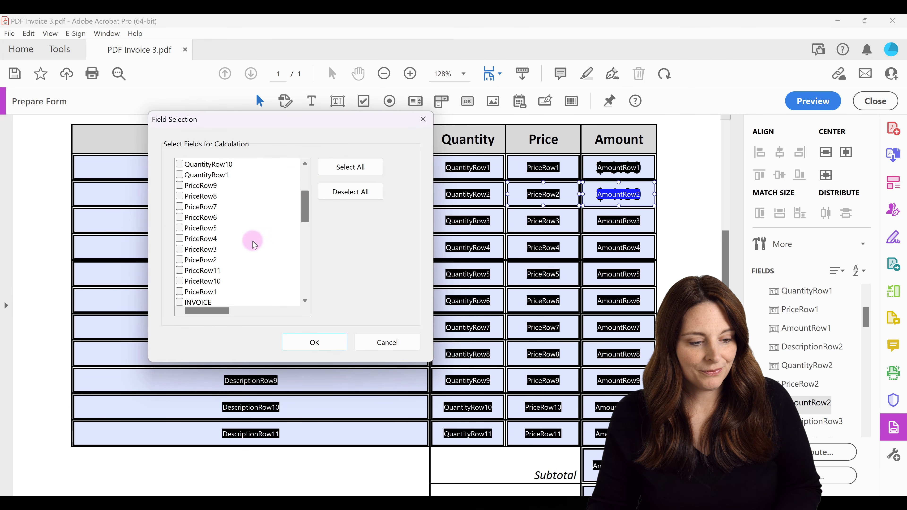
left_click(179, 260)
left_click(314, 342)
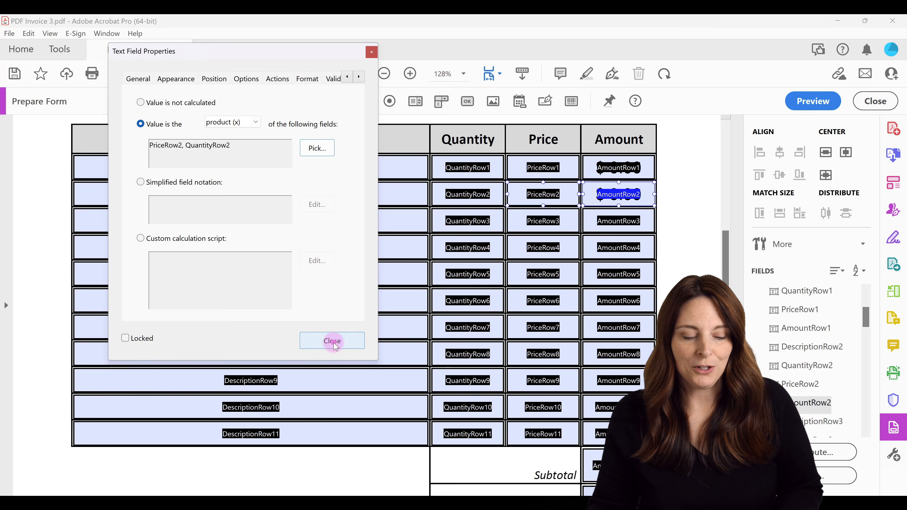
left_click(334, 341)
Format the AmountSubtotal field as a Number with 2 decimal places and the $ currency symbol
left_click(573, 307, "ctrl")
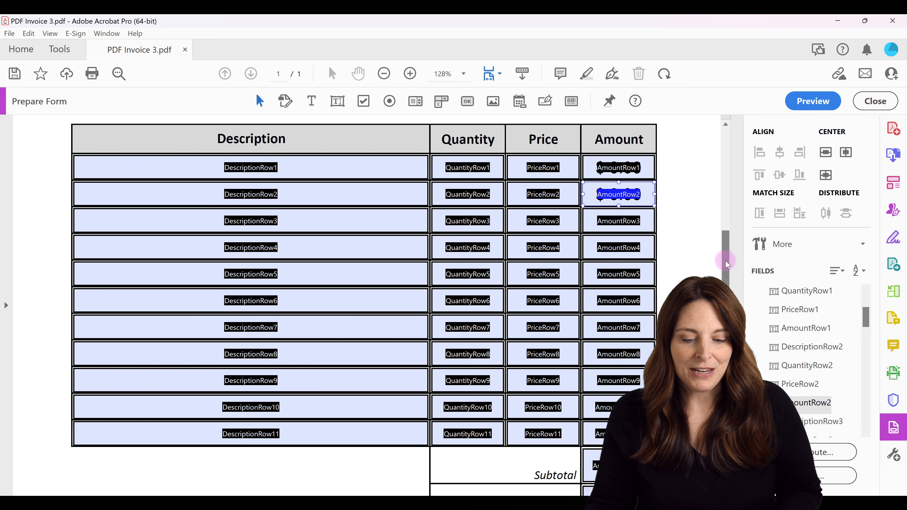
left_click_drag(728, 266, 728, 324)
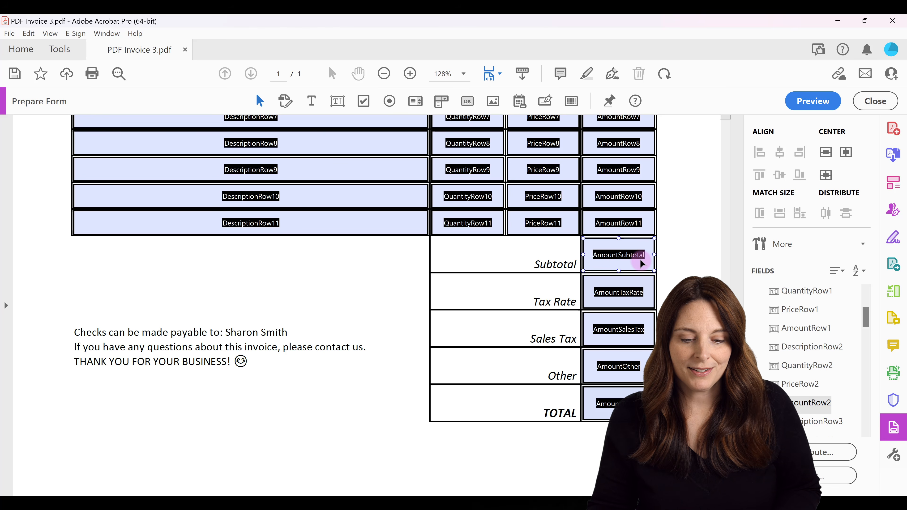
double_click(631, 256)
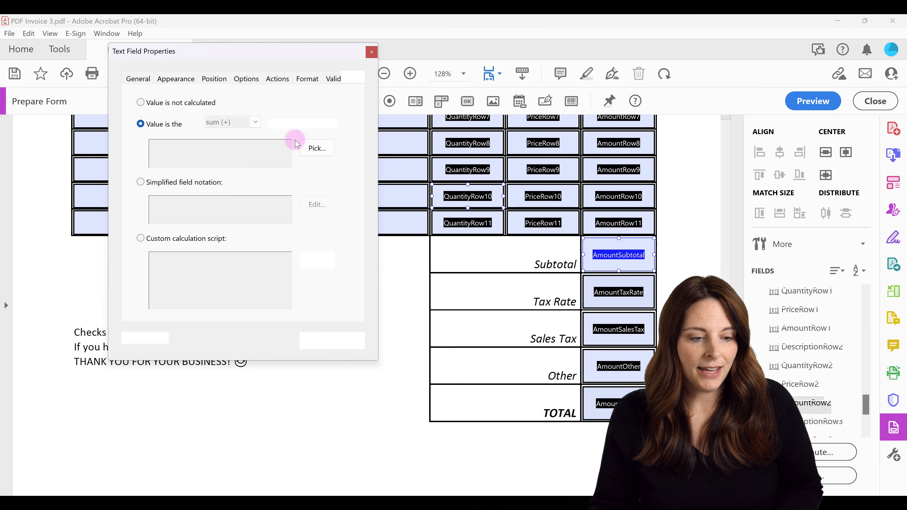
left_click(307, 78)
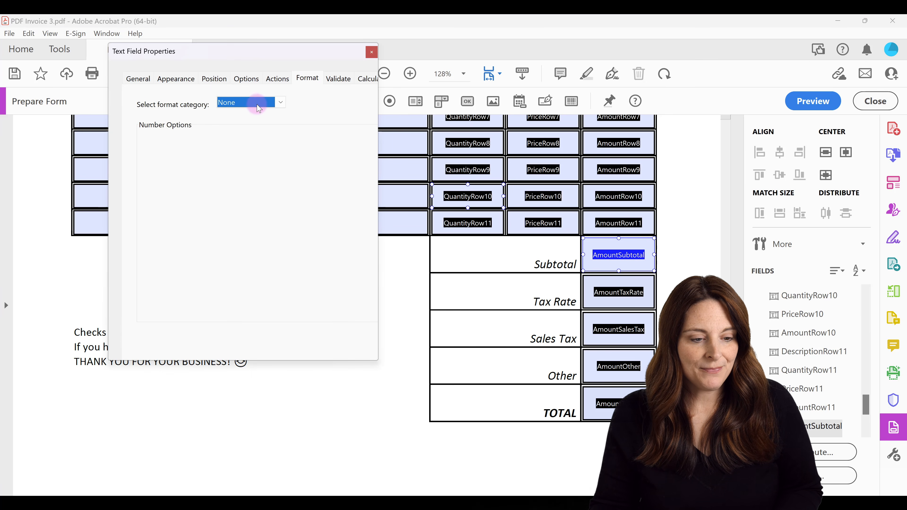
left_click(281, 104)
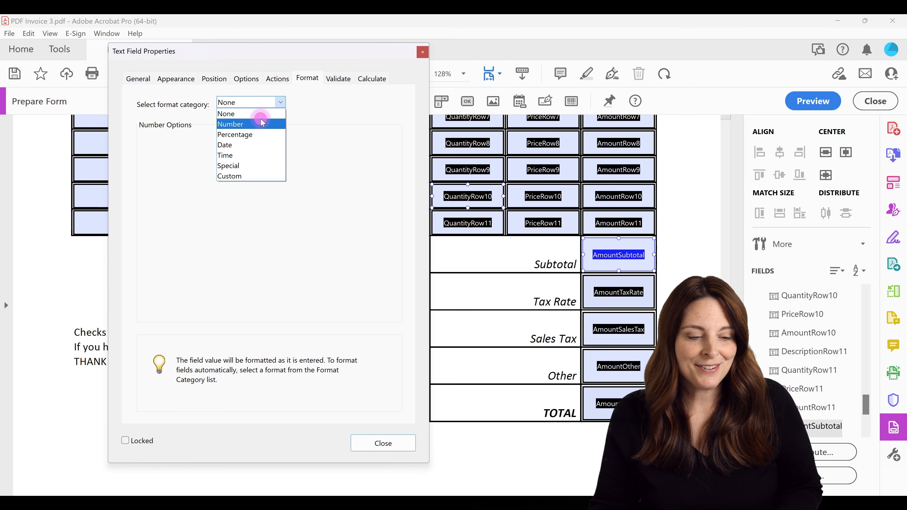
left_click(260, 117)
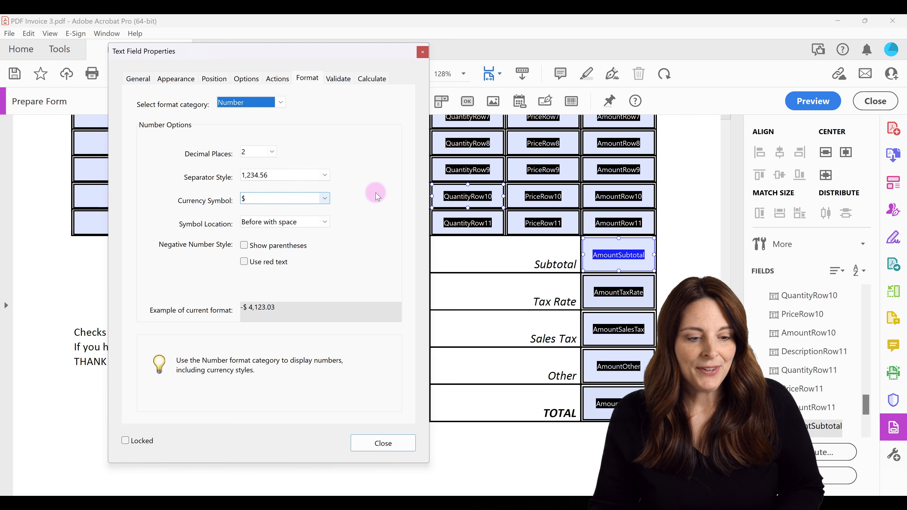
Calculate the AmountSubtotal field as the sum (+) of AmountRow1 and AmountRow2
left_click(372, 79)
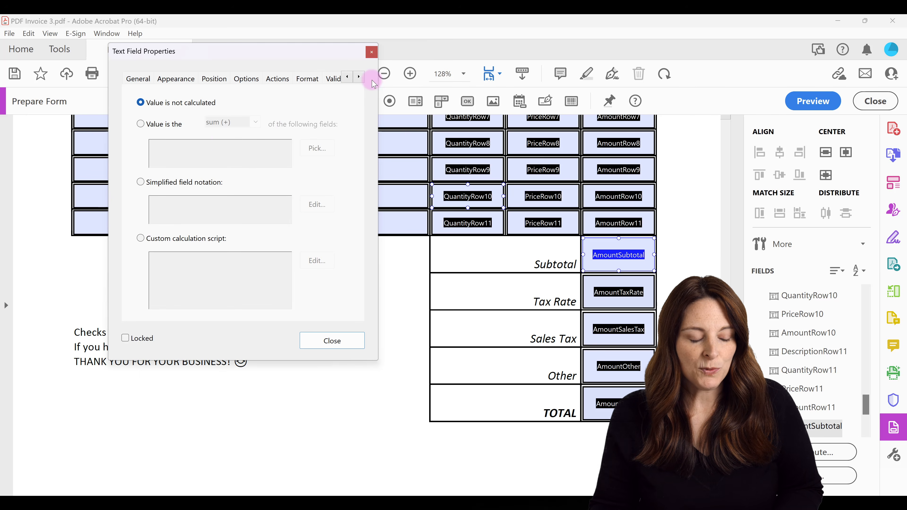
left_click(142, 125)
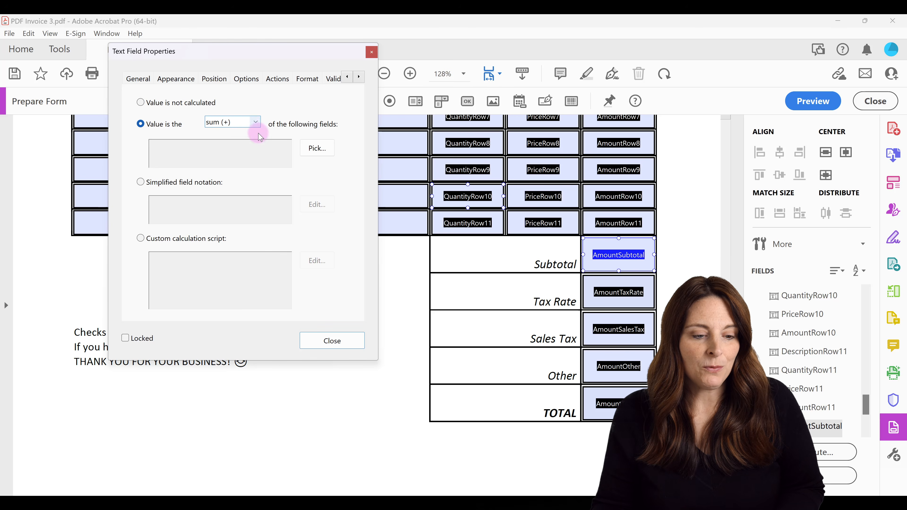
left_click(316, 149)
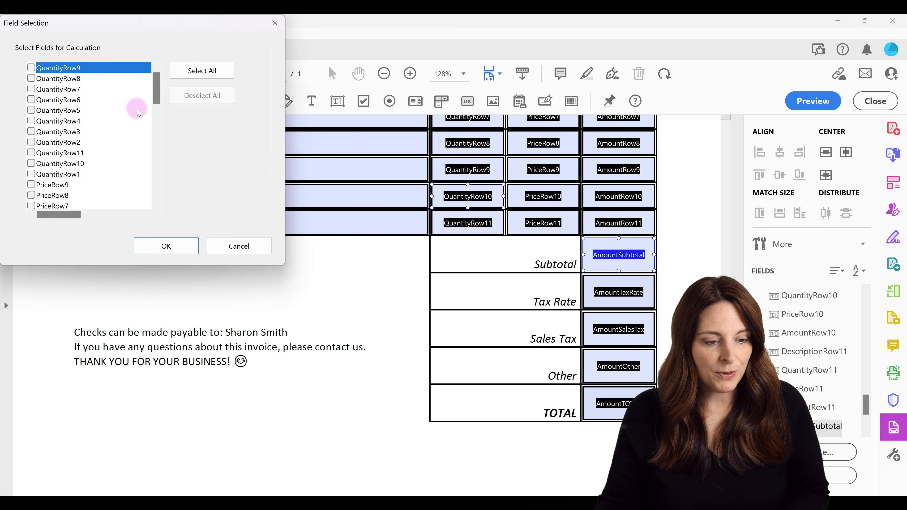
left_click_drag(158, 96, 156, 187)
left_click(31, 185)
left_click(31, 153)
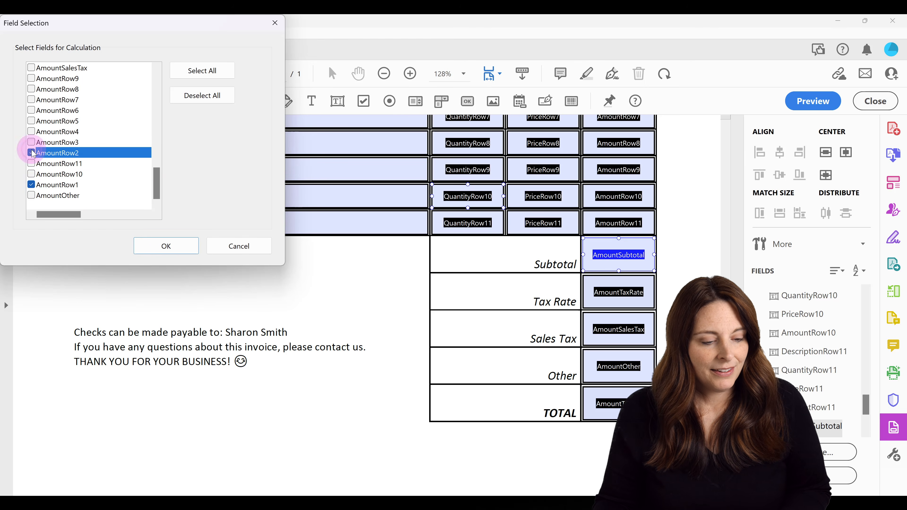
left_click(167, 245)
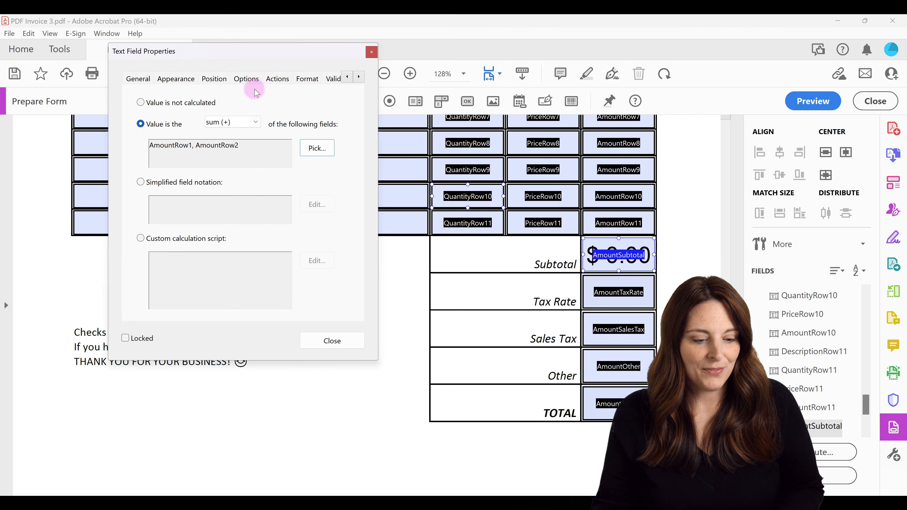
left_click(334, 341)
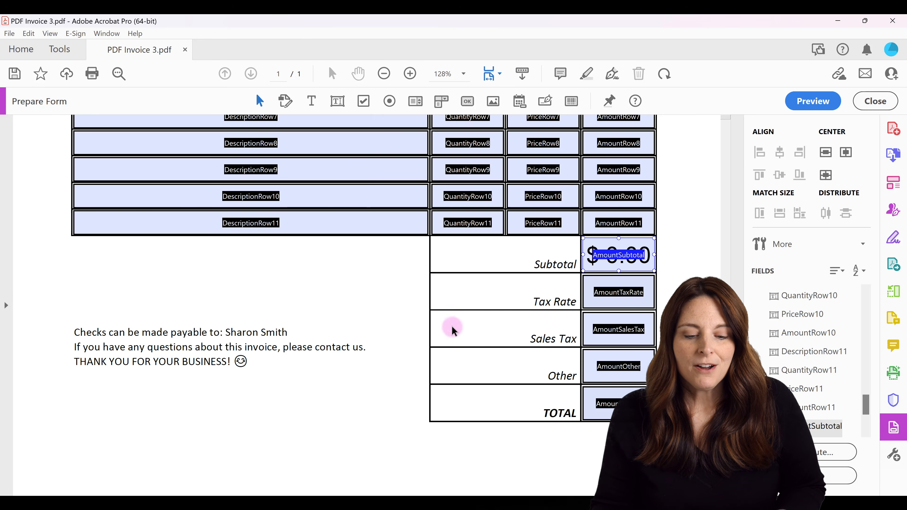
Format the AmountTaxRate field as a Percentage with 2 decimal places and the 1,234.56 separator style
double_click(620, 292)
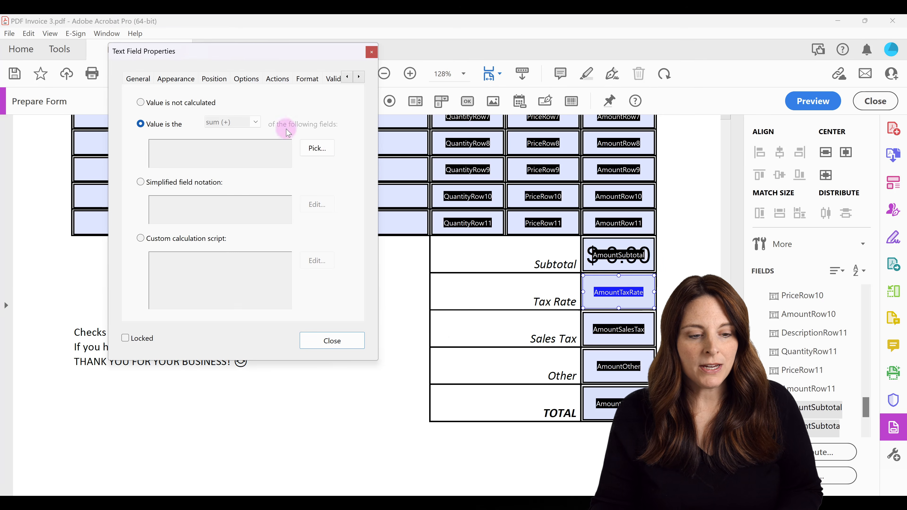
left_click_drag(293, 59, 324, 65)
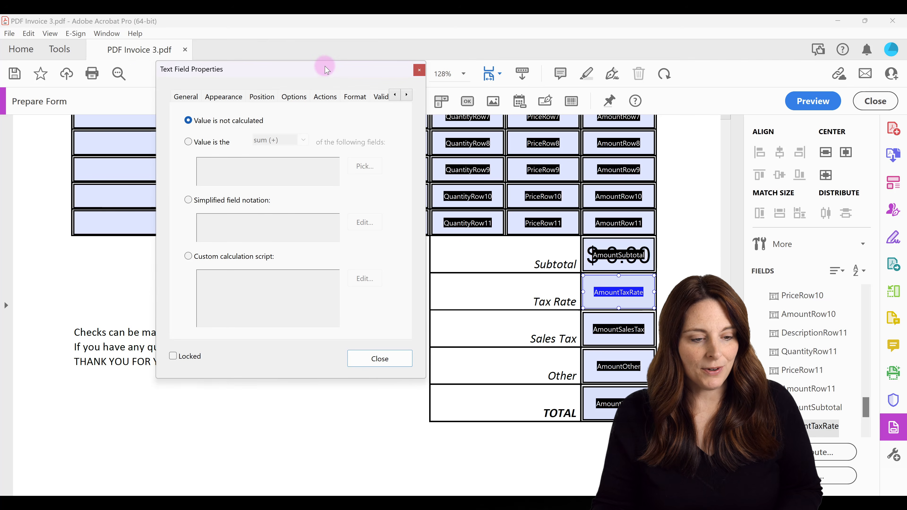
left_click(355, 96)
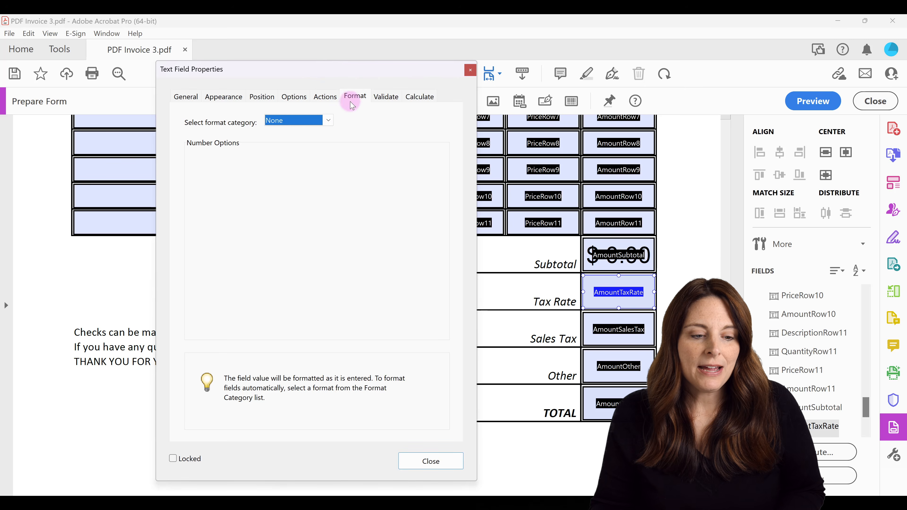
left_click(328, 120)
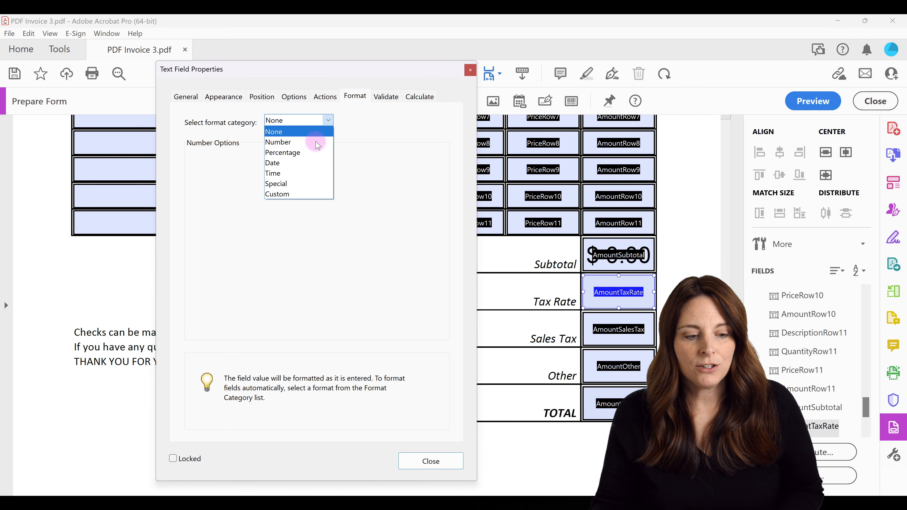
left_click(310, 153)
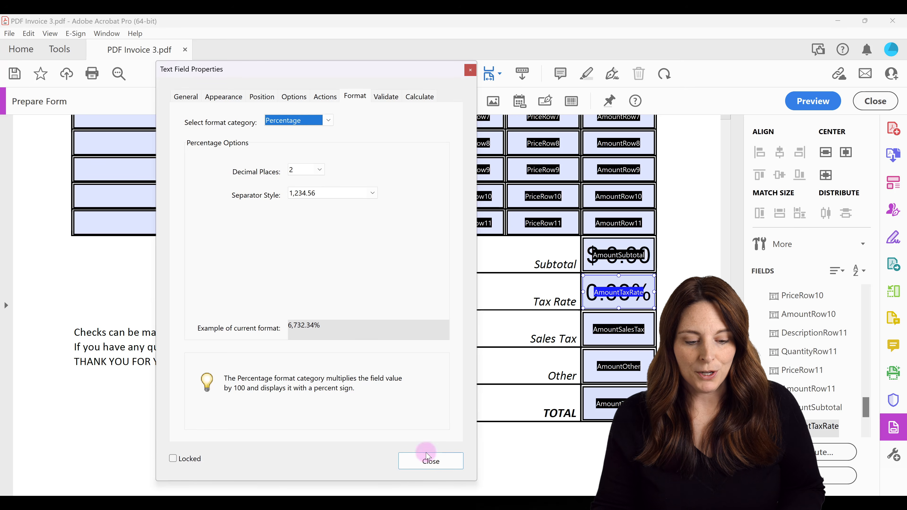
left_click(428, 461)
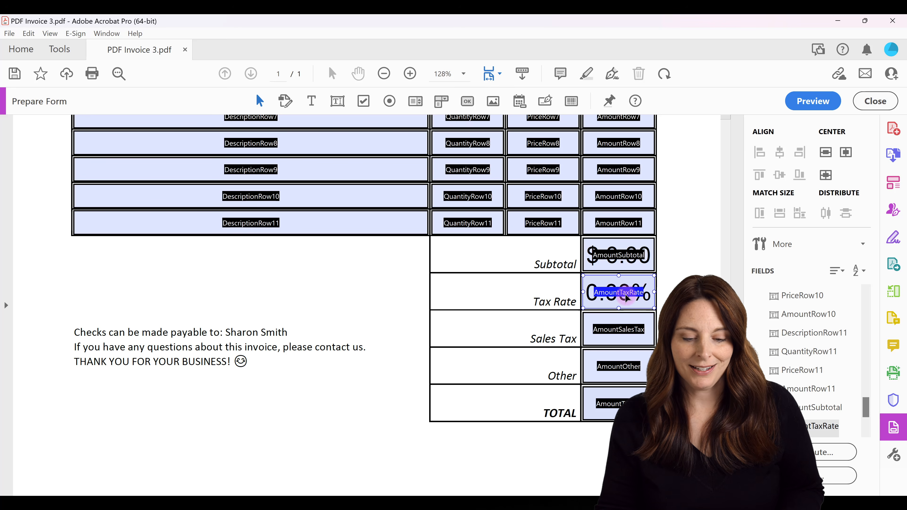
Format the AmountSalesTax field as a Number with 2 decimal places and the $ currency symbol
double_click(615, 330)
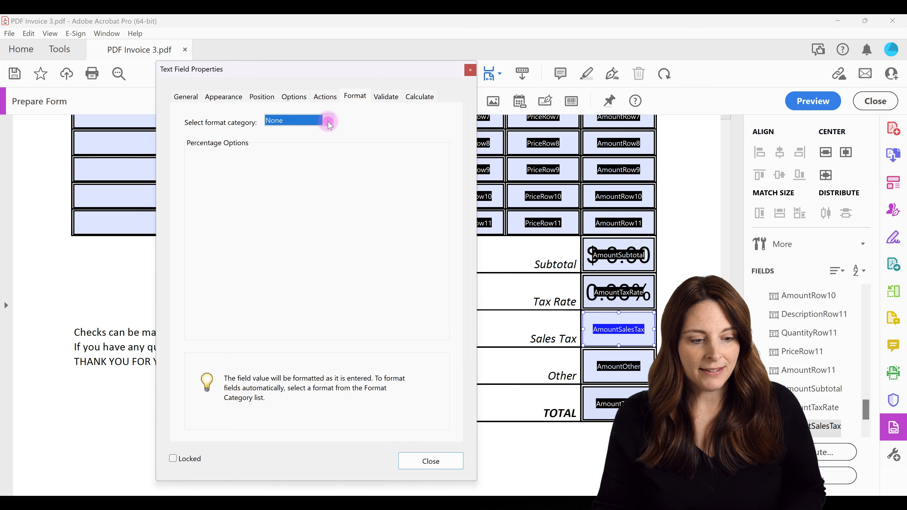
left_click(328, 122)
left_click(303, 143)
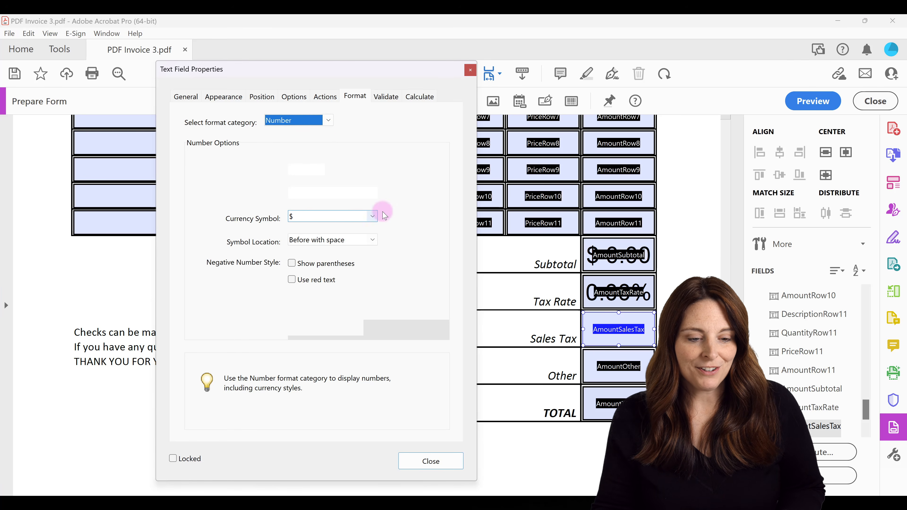
Calculate the AmountSalesTax field as the product (x) of AmountSubtotal and AmountTaxRate
left_click(419, 96)
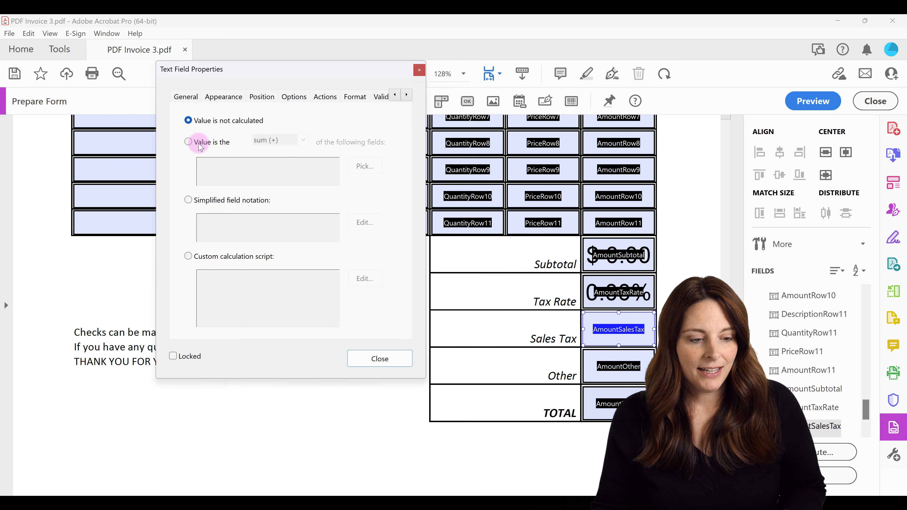
left_click(190, 142)
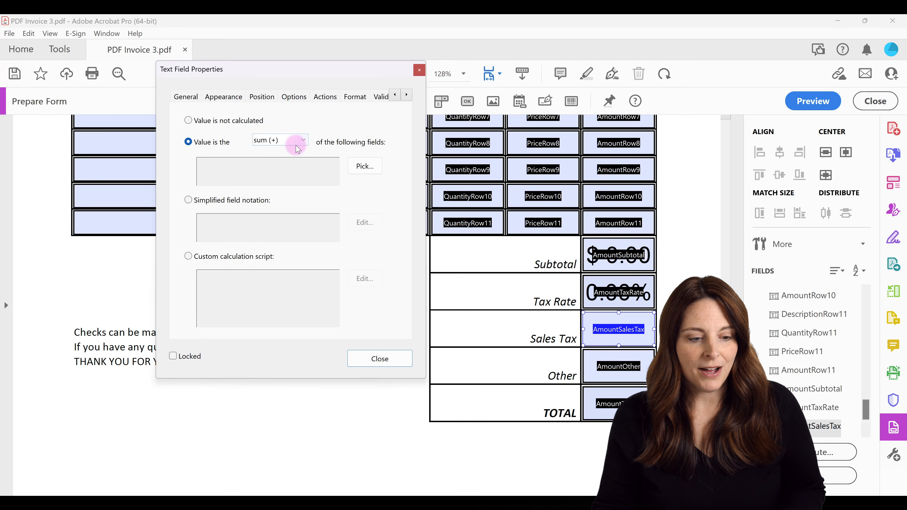
left_click(306, 142)
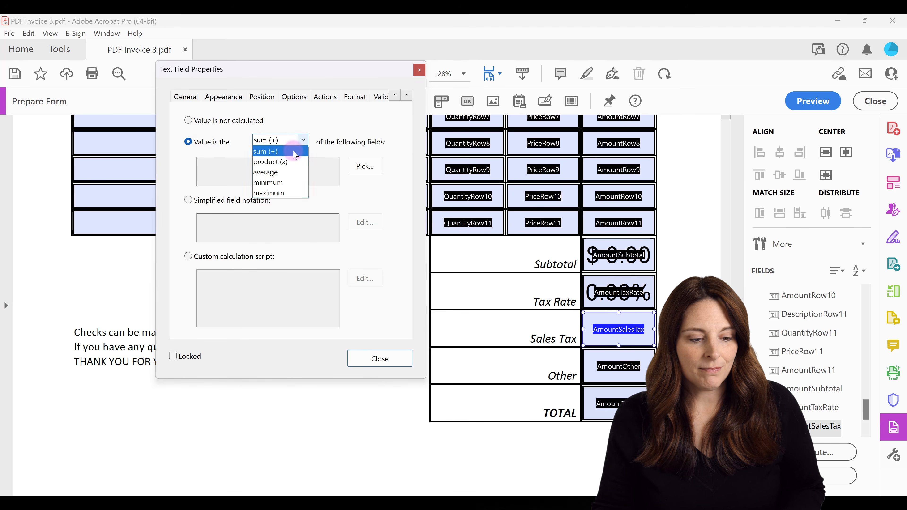
left_click(289, 163)
left_click(364, 165)
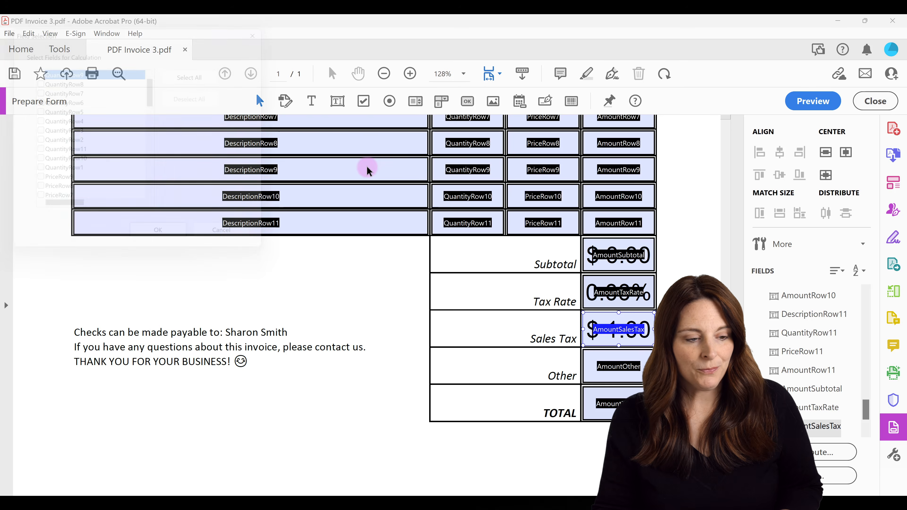
left_click_drag(149, 94, 156, 157)
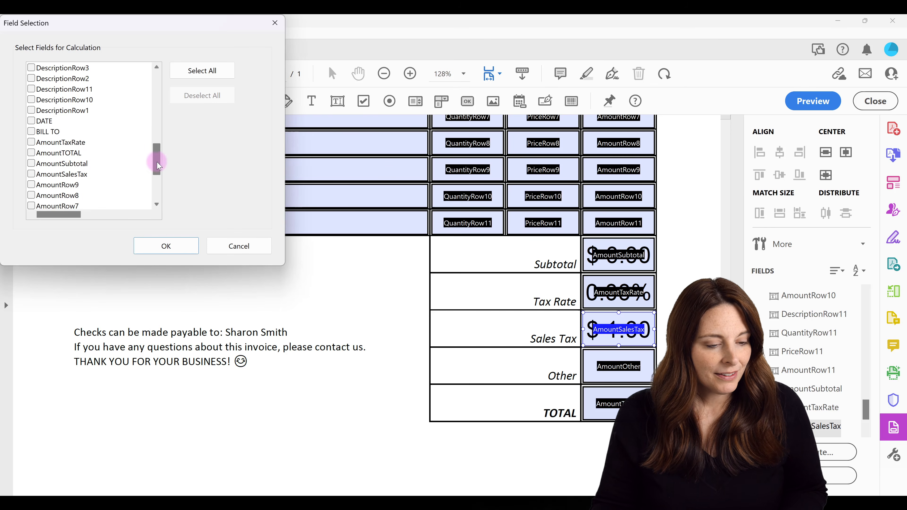
left_click(32, 163)
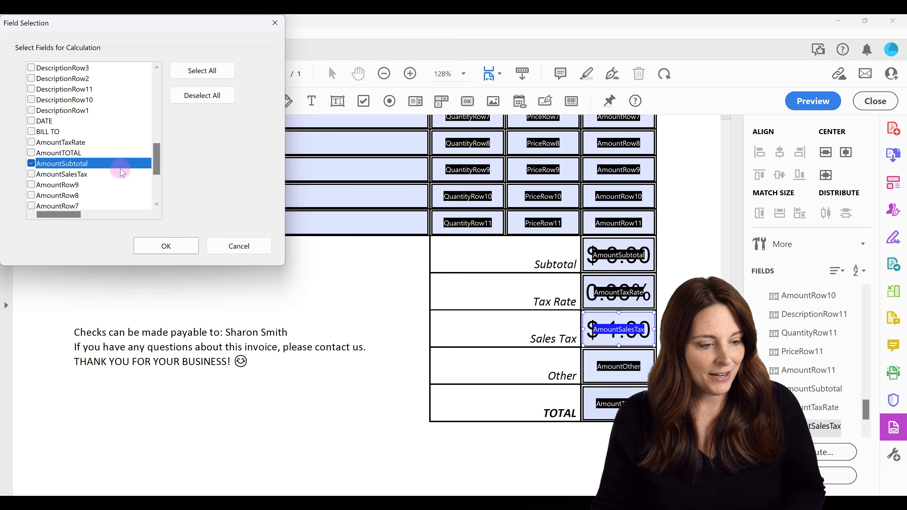
left_click(31, 142)
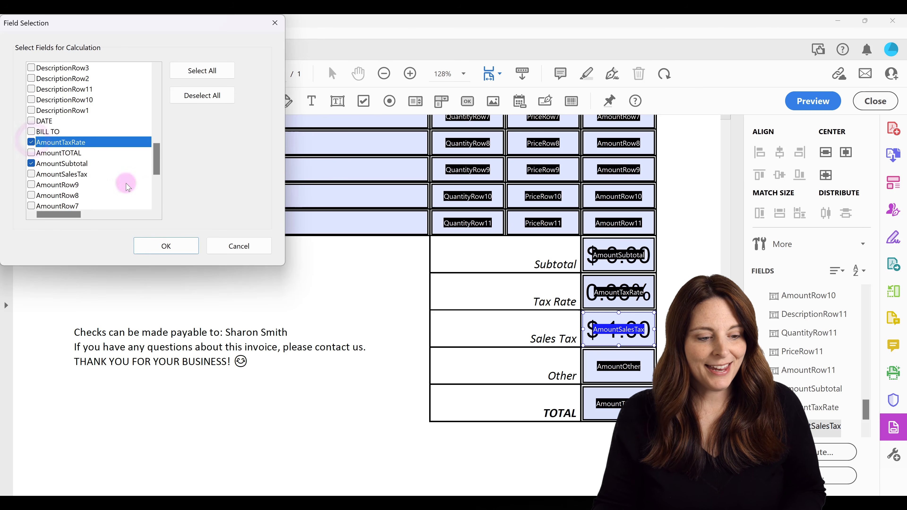
left_click(166, 246)
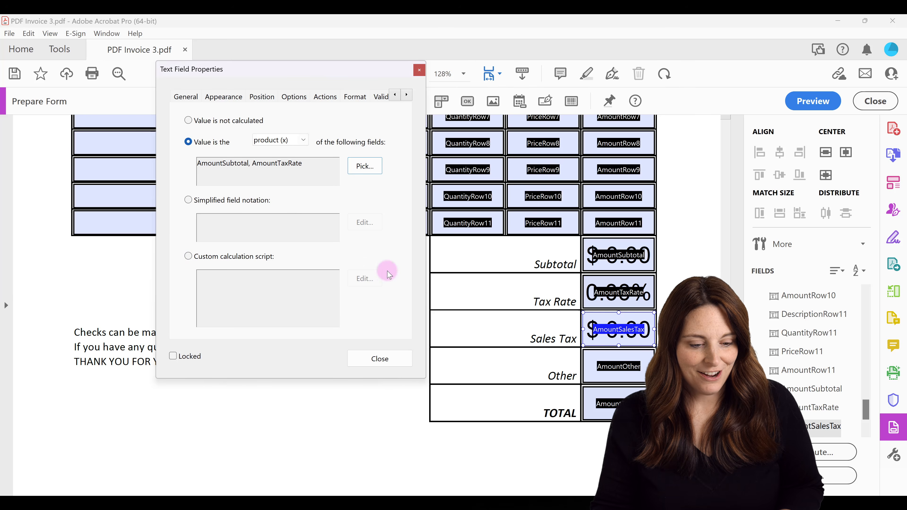
Format the AmountOther field as a Number with 2 decimal places and the $ symbol, showing negative values in parentheses and red text
left_click(384, 358)
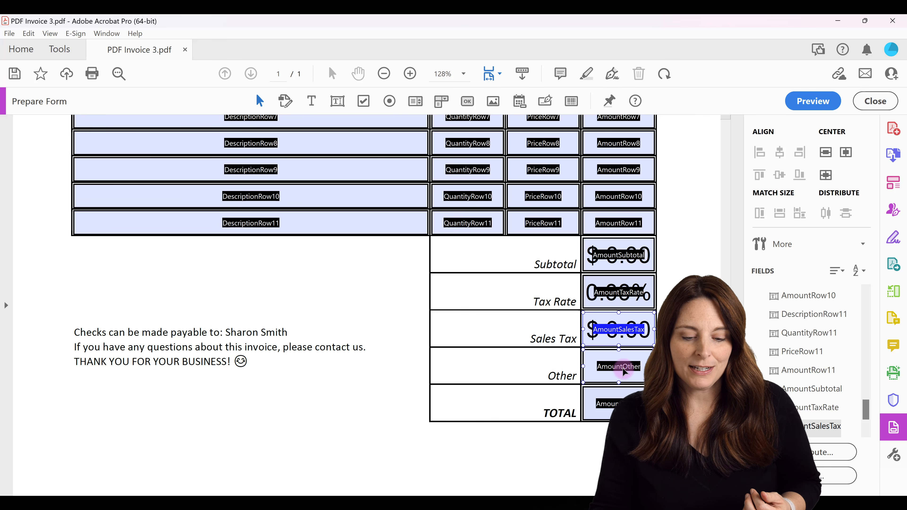
double_click(623, 370)
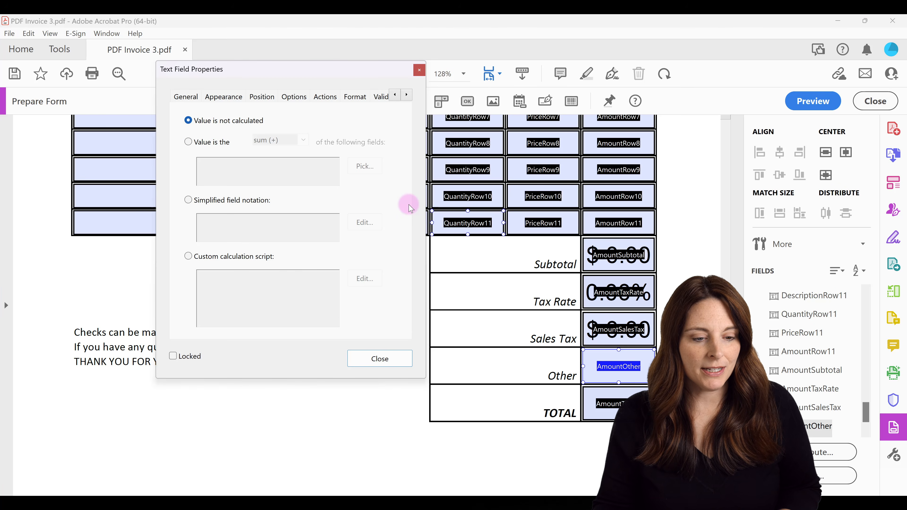
left_click(355, 97)
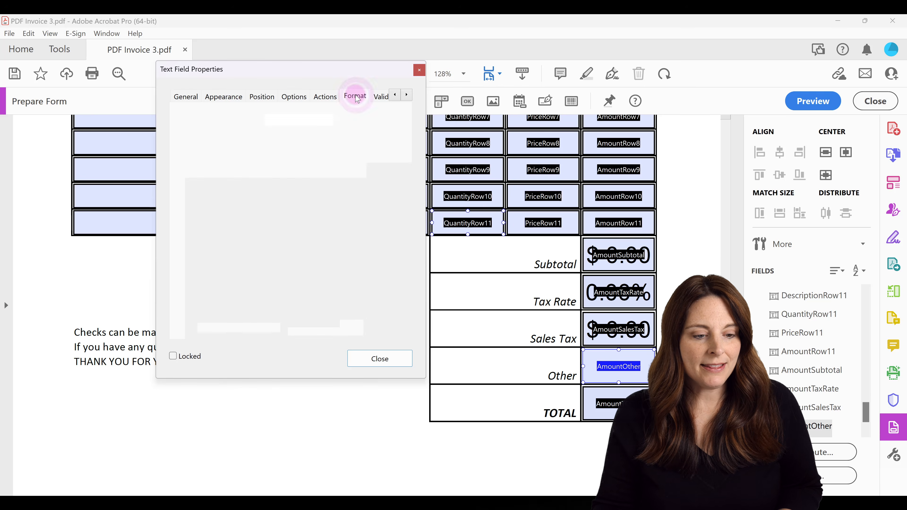
left_click(326, 120)
left_click(310, 142)
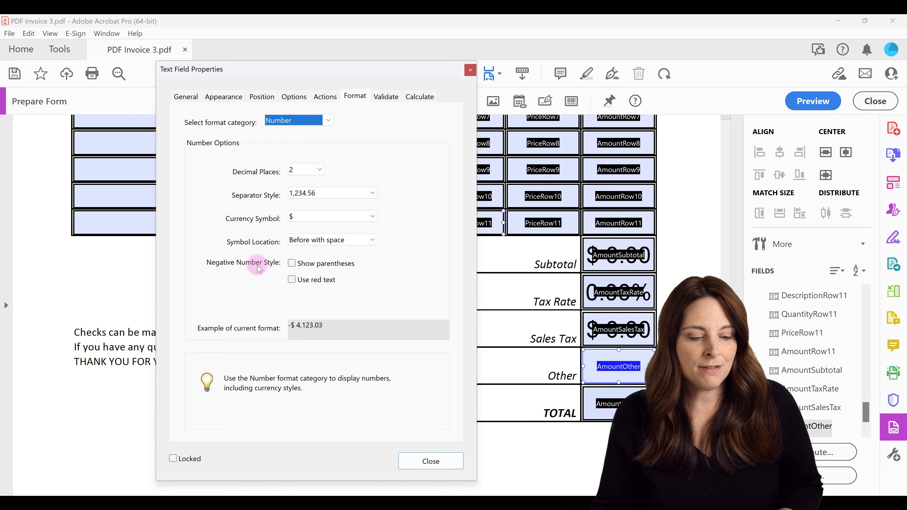
left_click(292, 263)
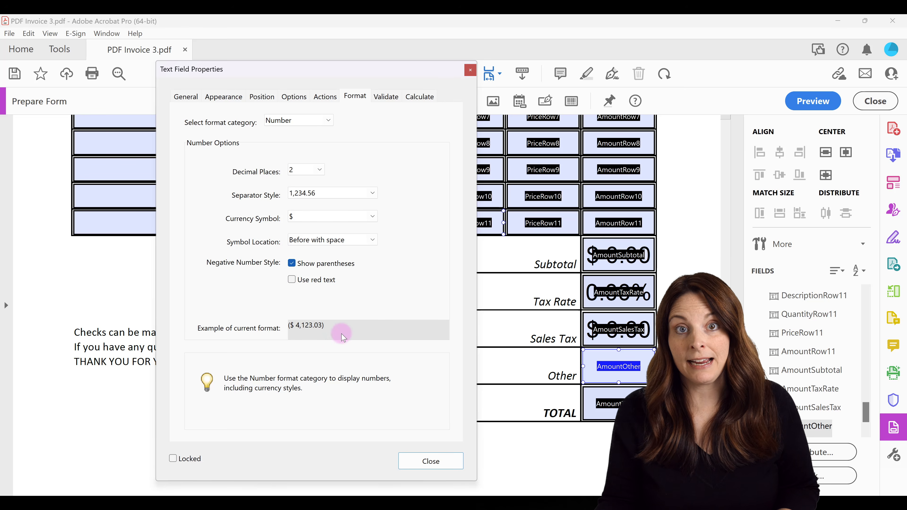
left_click(292, 280)
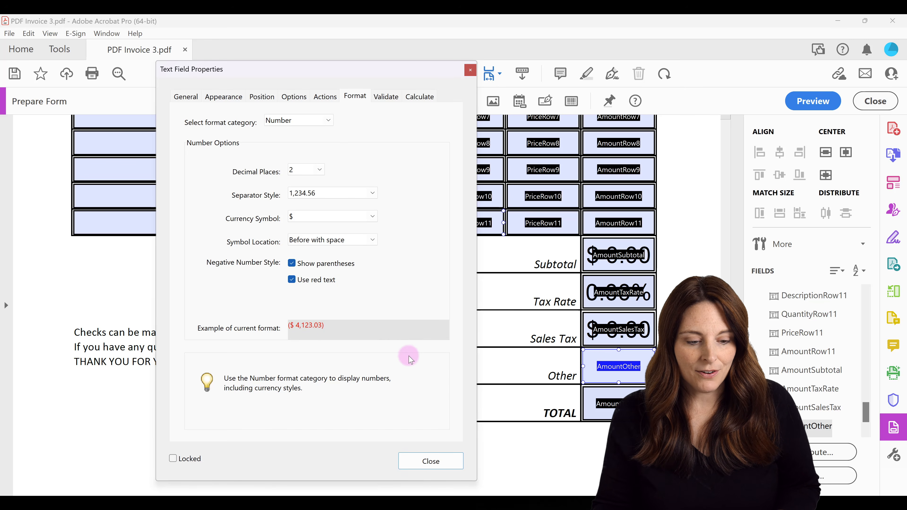
left_click(431, 462)
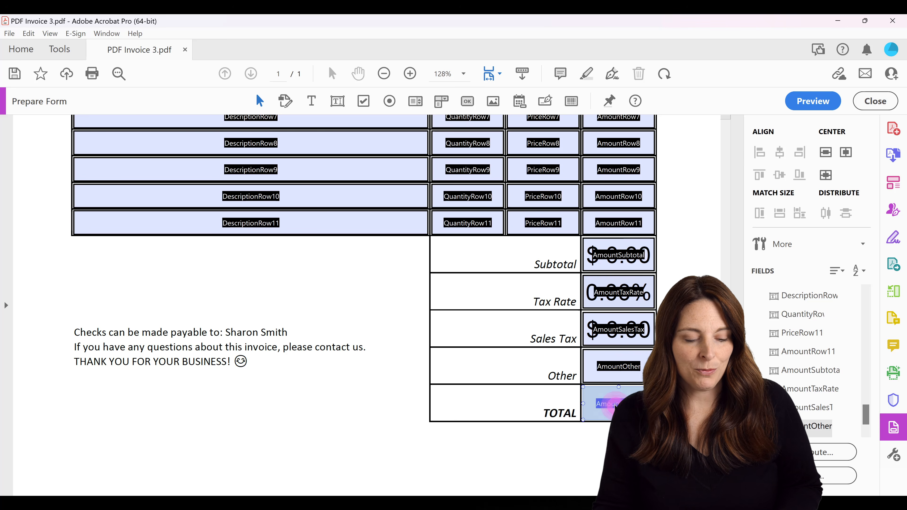
Format the AmountTOTAL field as a Number with 2 decimal places, the 1,234.56 separator style and the $ currency symbol
double_click(614, 406)
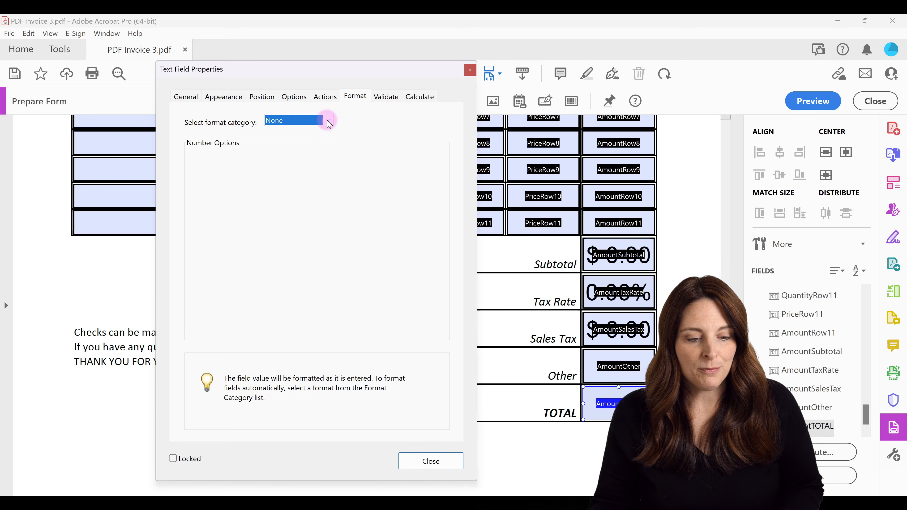
left_click(329, 121)
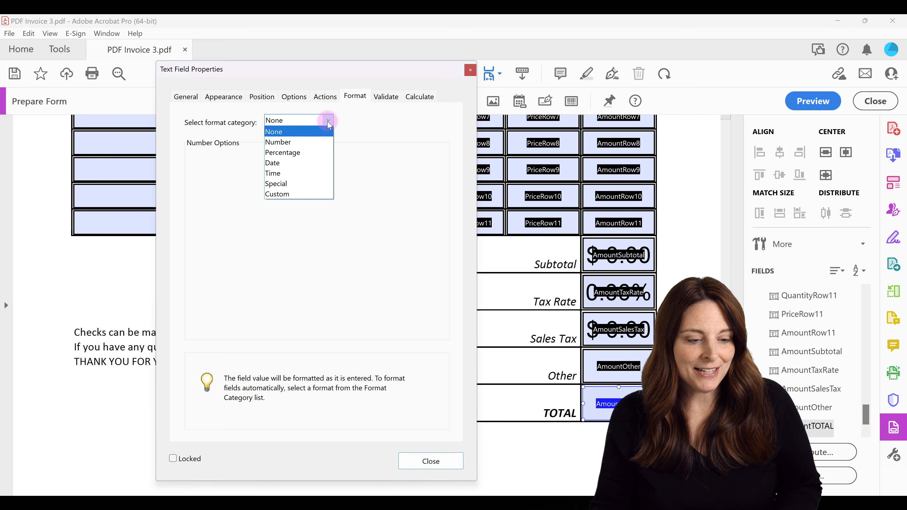
left_click(314, 143)
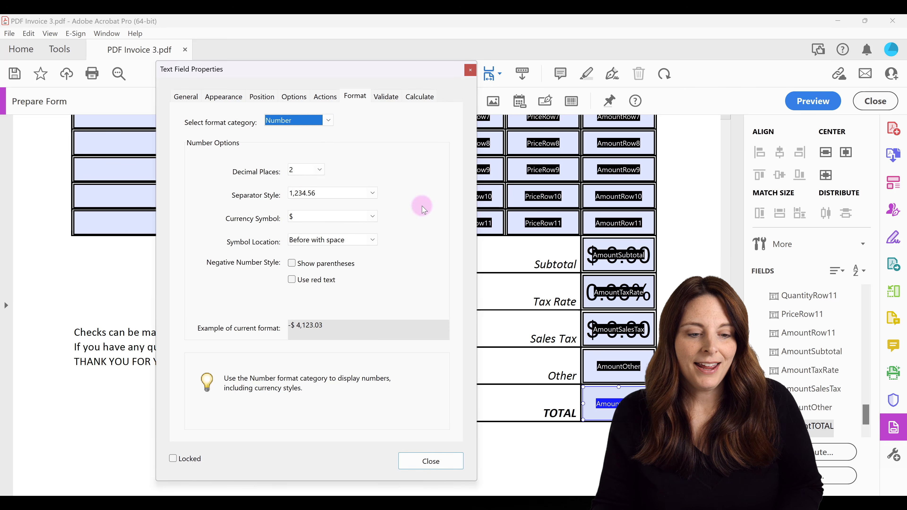
Set the AmountTOTAL field's calculation to simplified field notation and open its script editor, enlarged for writing the formula
left_click(421, 97)
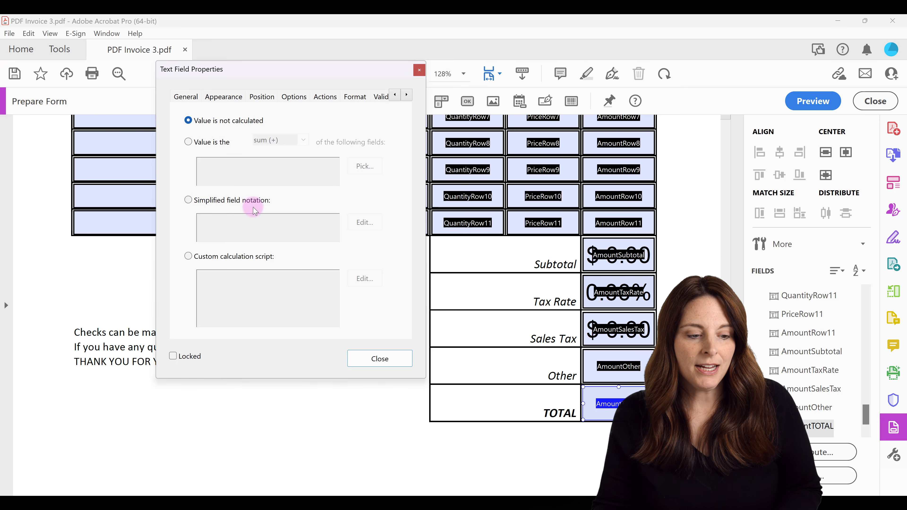
left_click(188, 200)
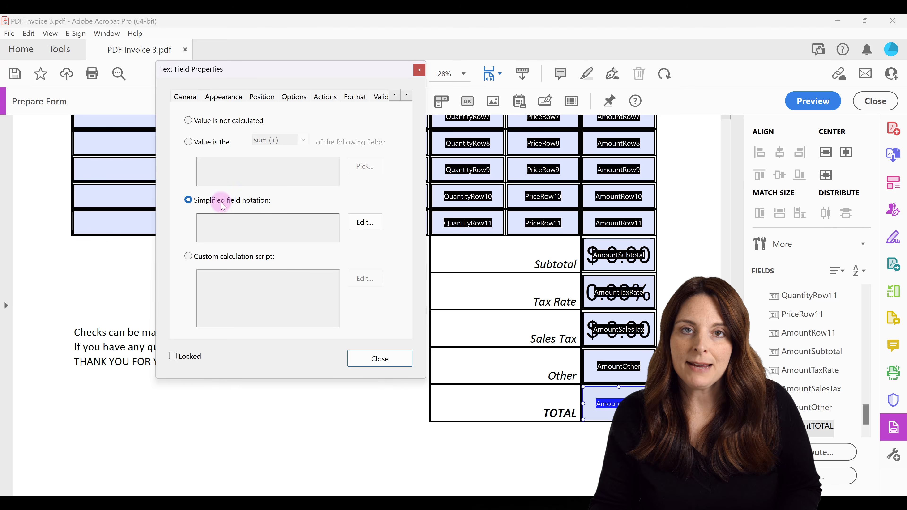
left_click(365, 223)
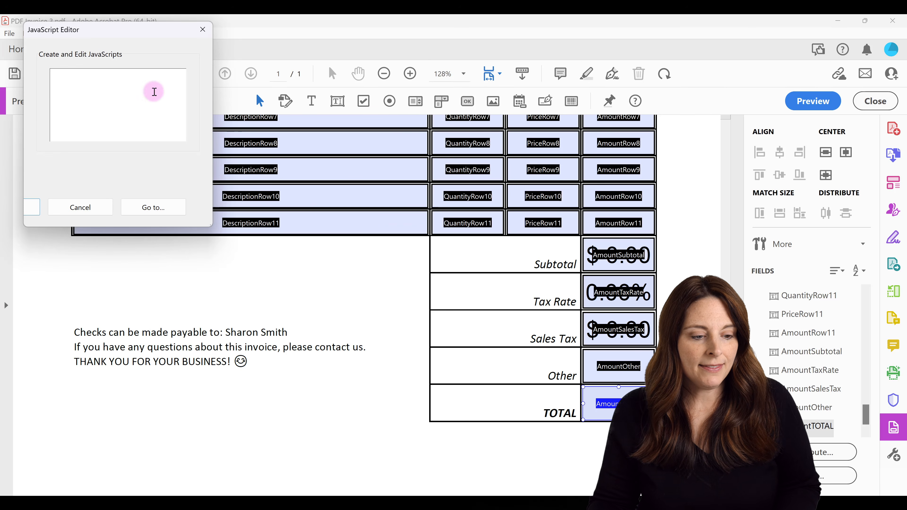
left_click_drag(210, 225, 395, 330)
left_click_drag(213, 26, 257, 32)
left_click(129, 88)
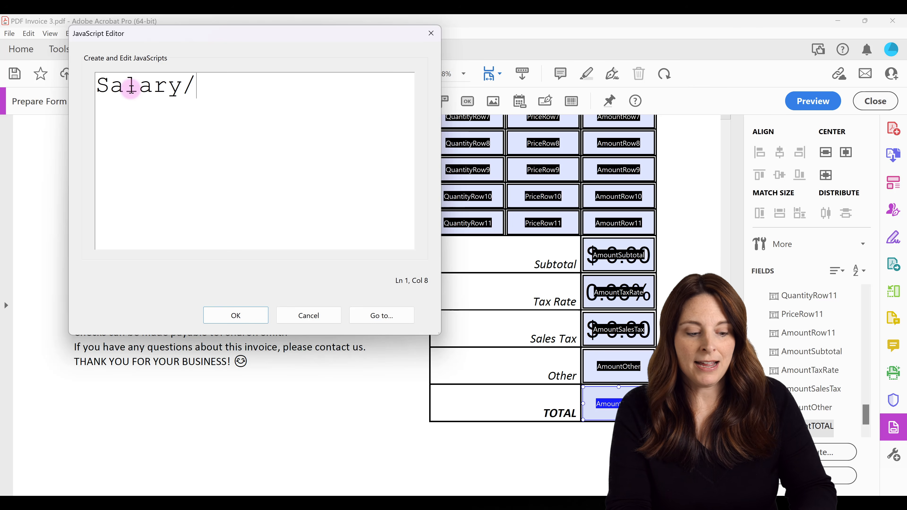
type("2080")
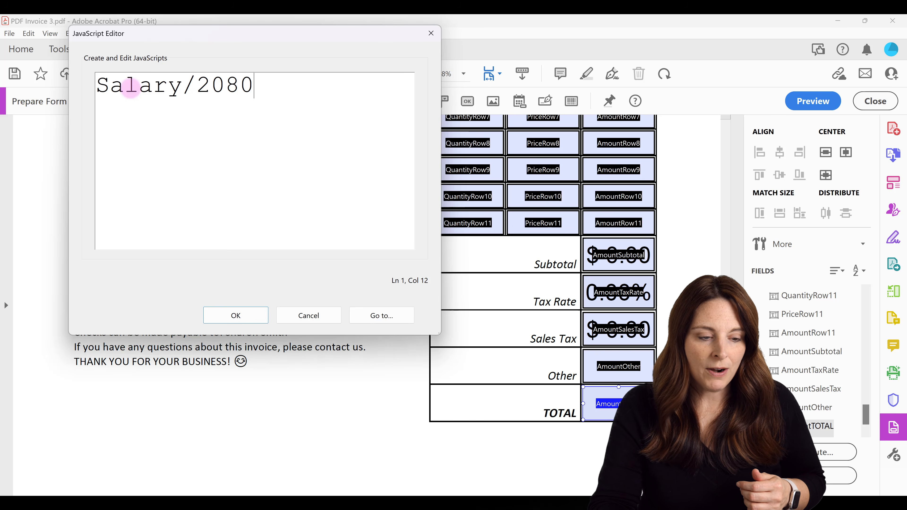
key("BackSpace")
key("BackSpace")
key("BackSpace")
key("BackSpace")
key("BackSpace")
key("BackSpace")
key("BackSpace")
key("BackSpace")
key("BackSpace")
key("BackSpace")
key("BackSpace")
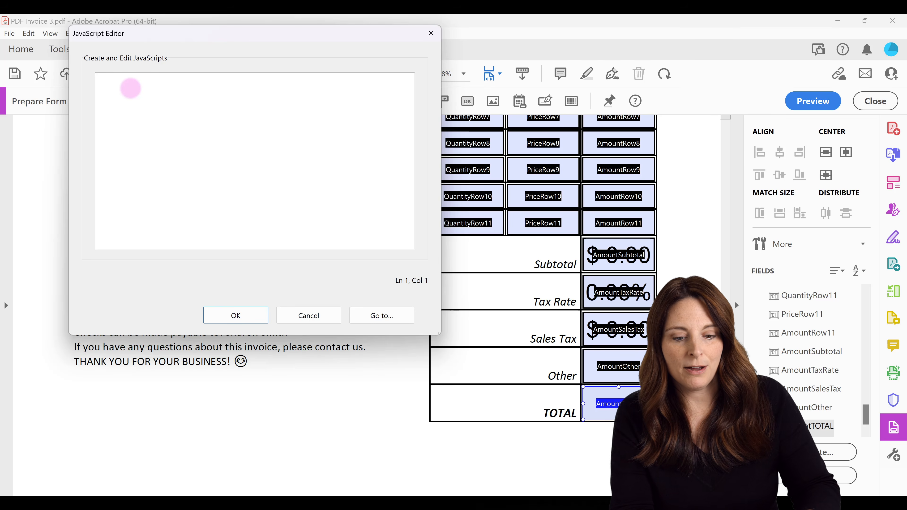
Calculate the AmountTOTAL field with the formula AmountSubtotal+AmountSalesTax+AmountOther and finish editing its properties
type("Am")
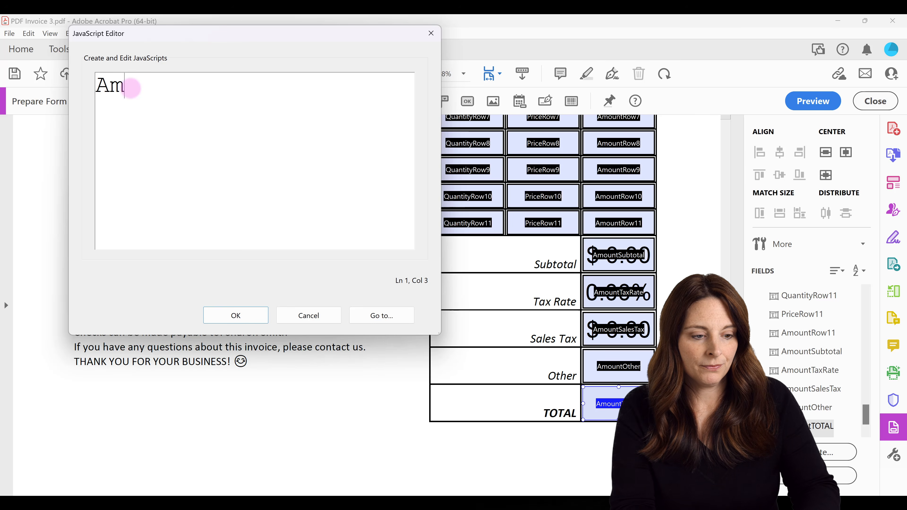
type("ountSubtota")
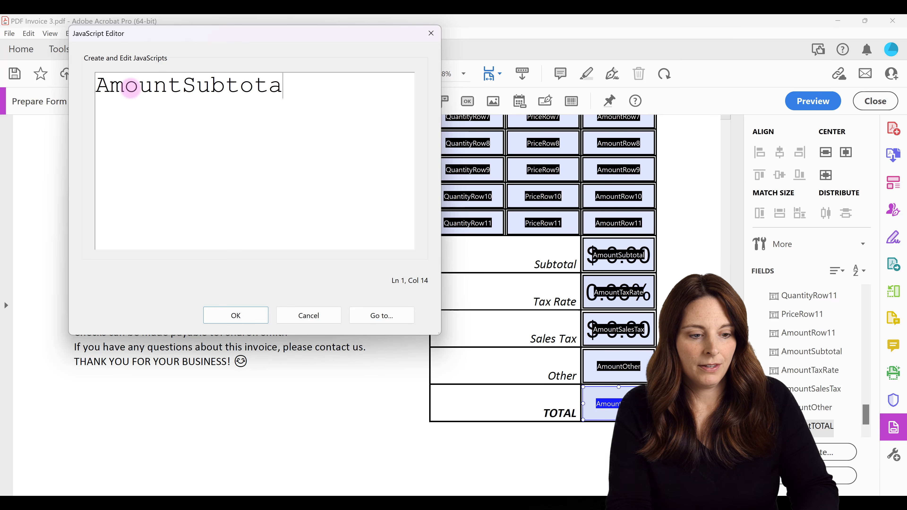
type("l+")
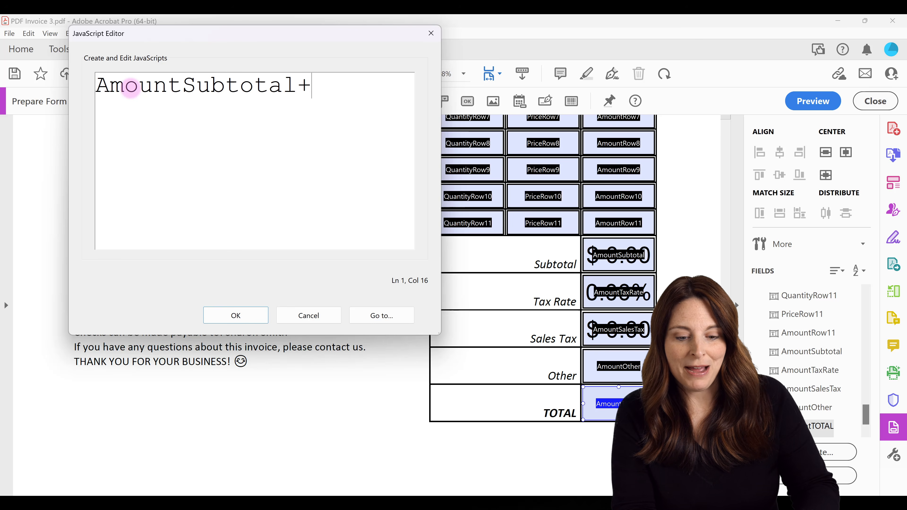
type("Amoun")
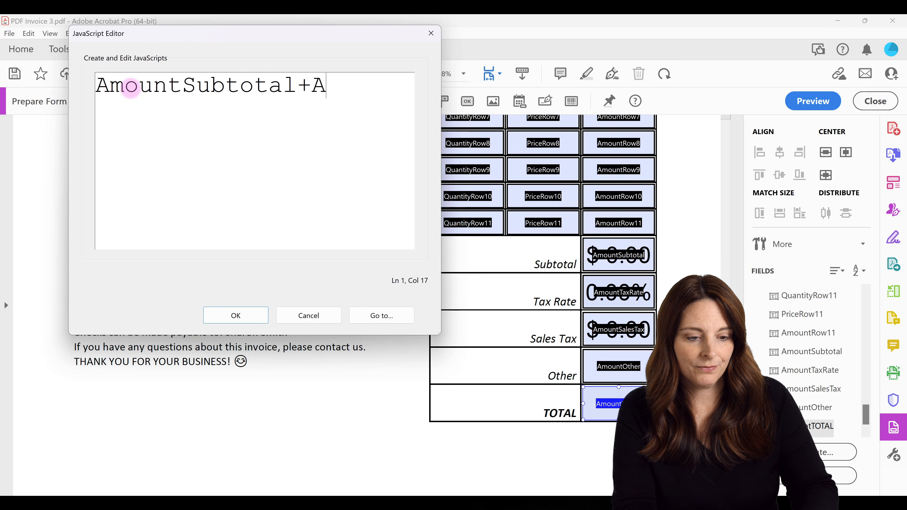
type("t")
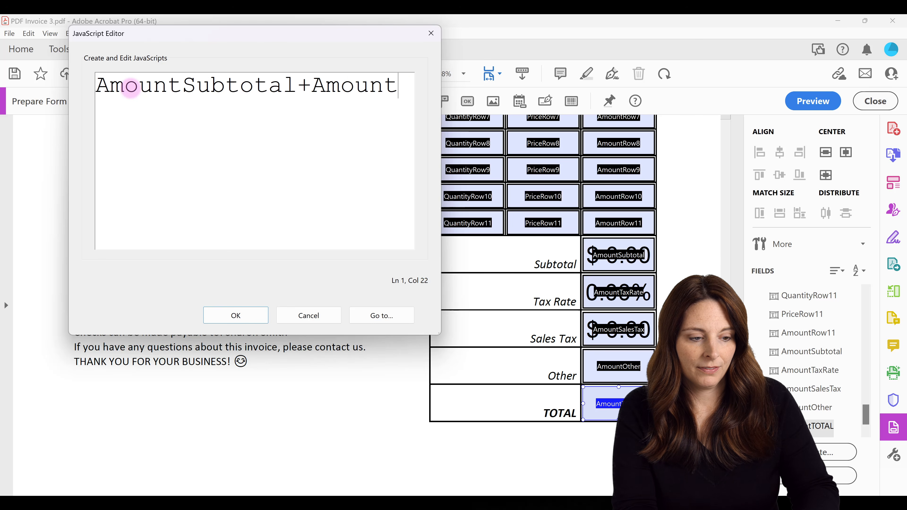
type("SalesTax")
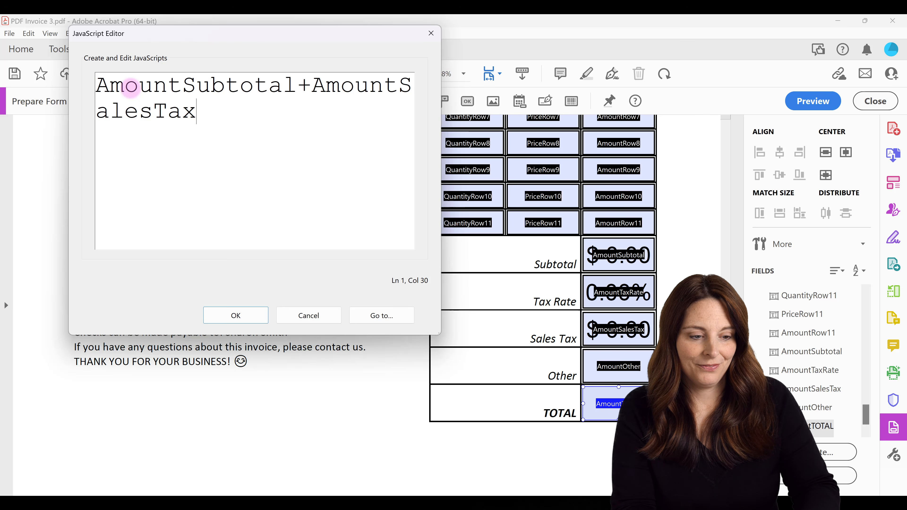
type("+AmountO")
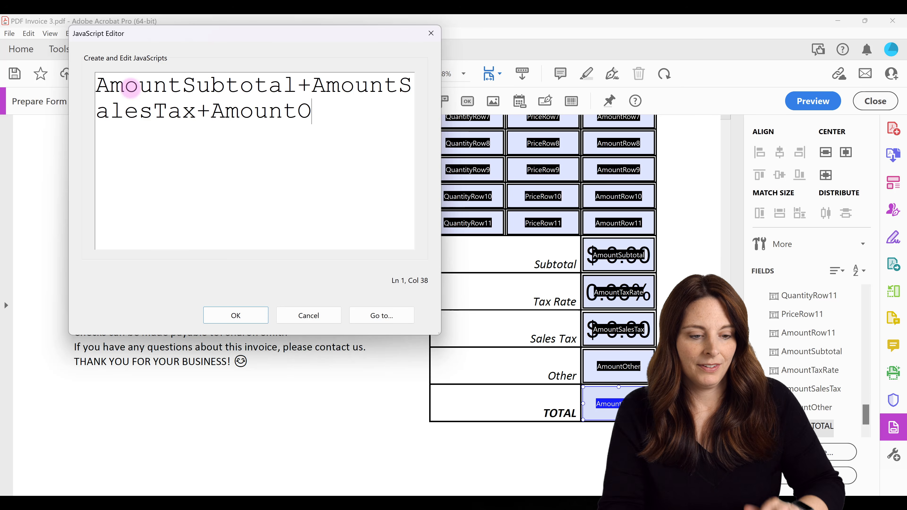
type("ther")
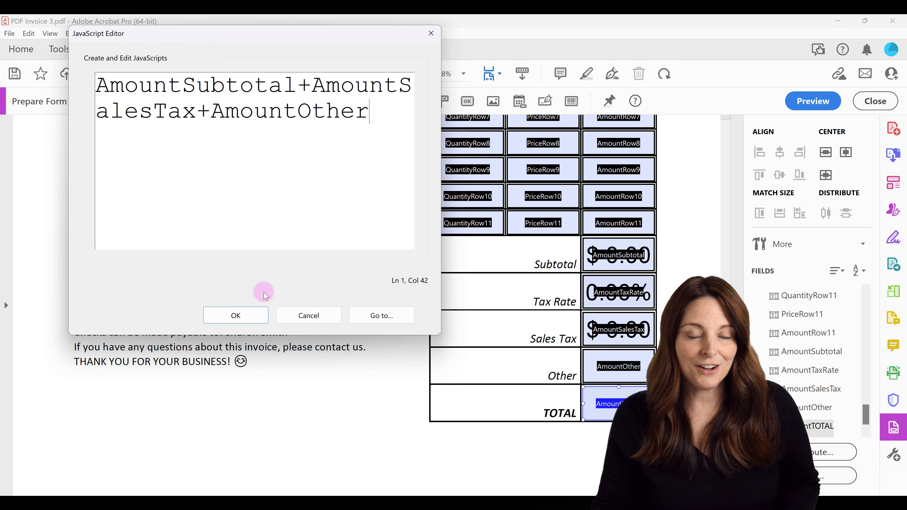
left_click(245, 317)
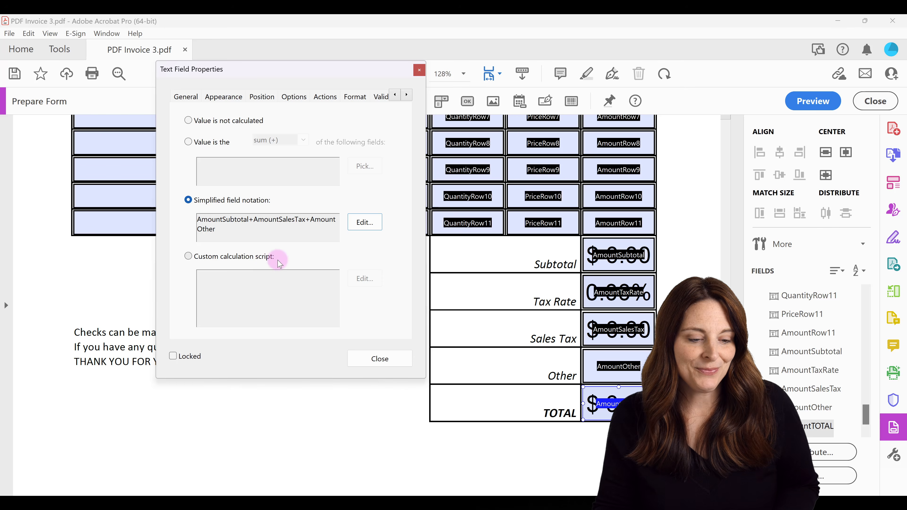
left_click(386, 360)
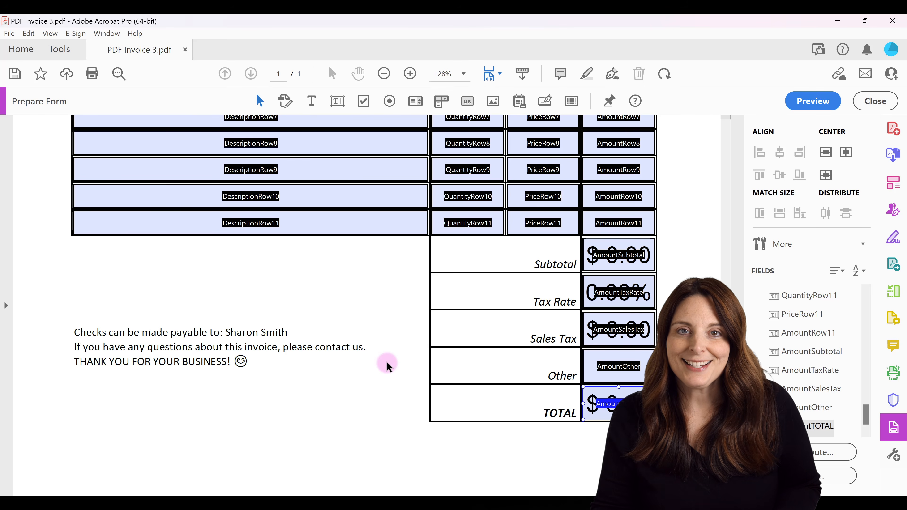
Preview the form and fill the first invoice row with a quantity of 2 and a price of 150
left_click_drag(541, 373, 669, 283)
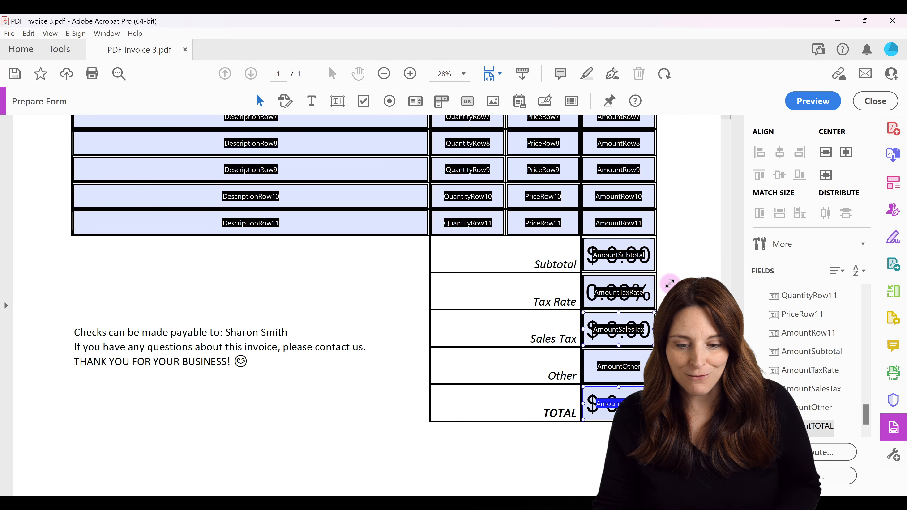
left_click(808, 105)
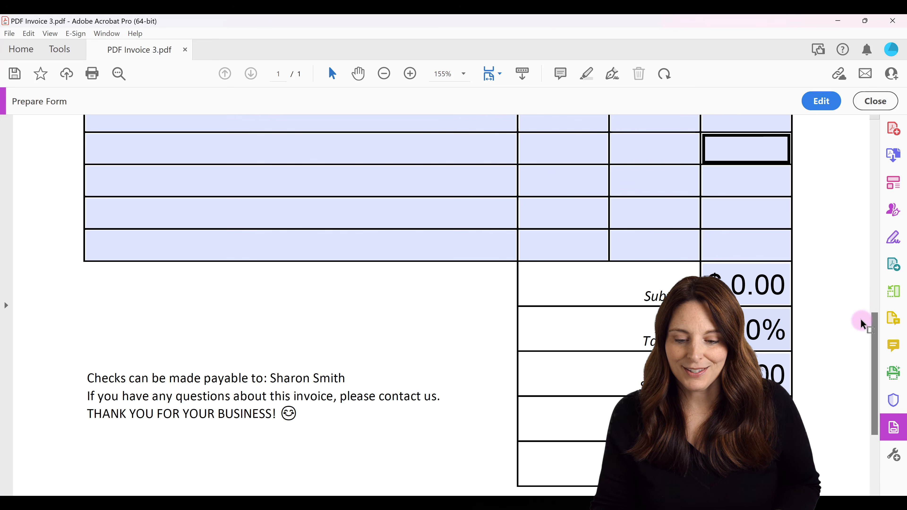
left_click_drag(873, 344, 873, 134)
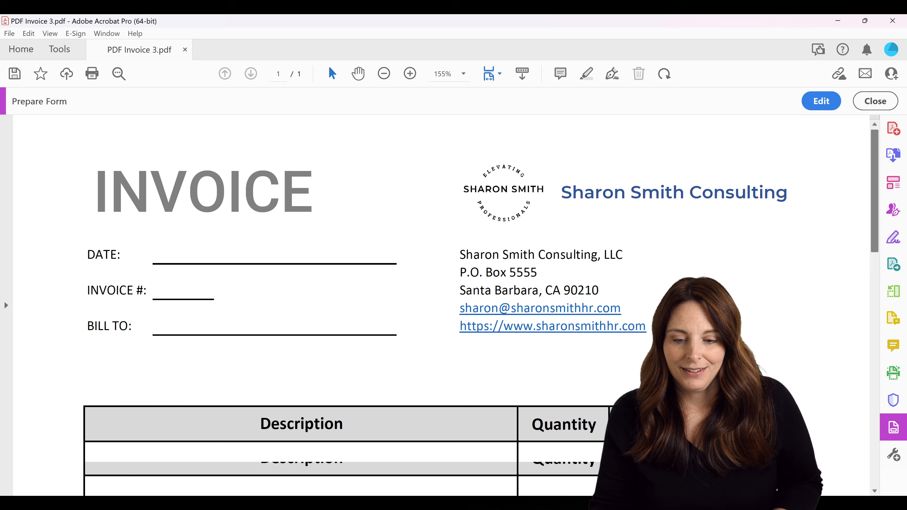
scroll(682, 303, "down", 3)
left_click(561, 379)
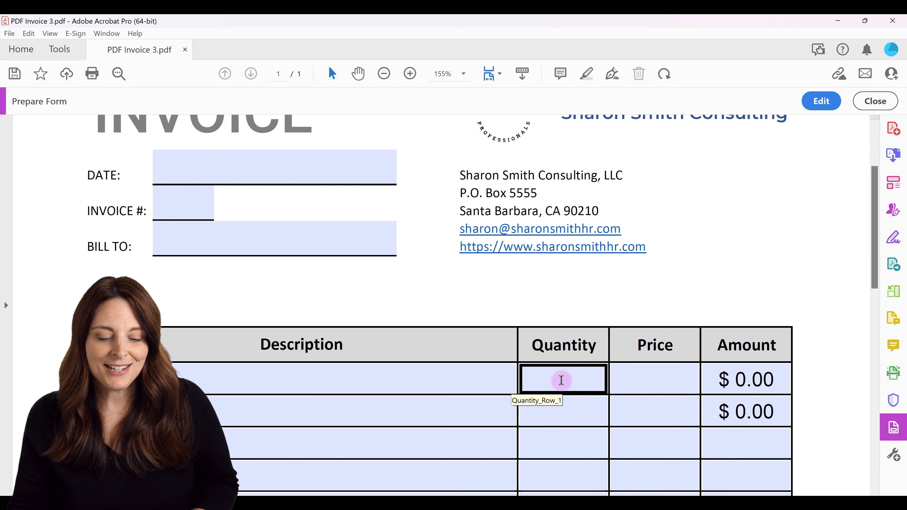
type("2")
key("Tab")
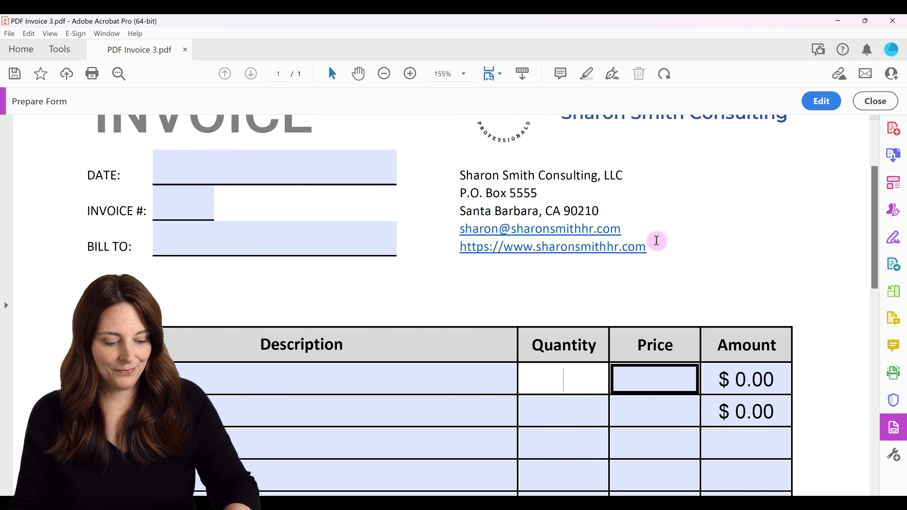
type("150")
key("Tab")
Fill the second invoice row with a quantity of 3 and a price of 100
key("Tab")
key("Tab")
type("3")
key("Tab")
type("100")
key("Tab")
key("Tab")
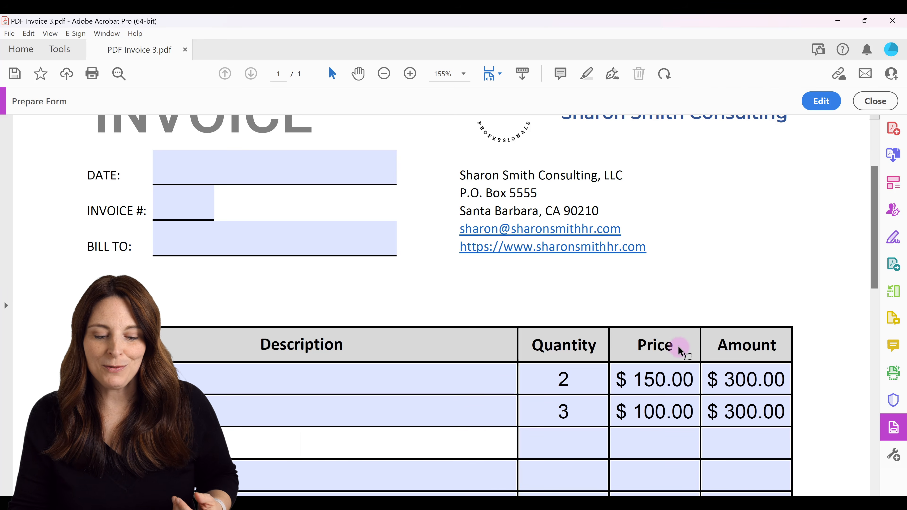
left_click(645, 372)
left_click(588, 378)
left_click(645, 380)
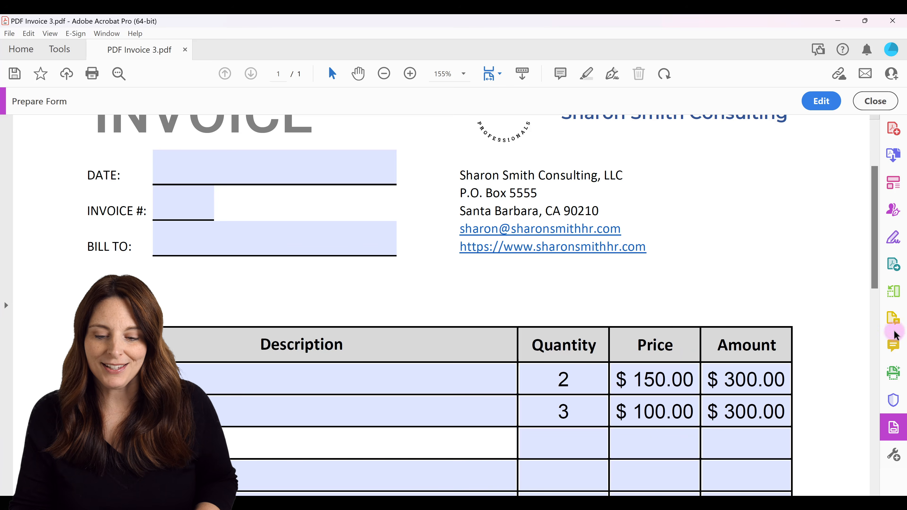
Enter a tax rate of .075 in the invoice's Tax Rate field
left_click_drag(875, 262, 885, 425)
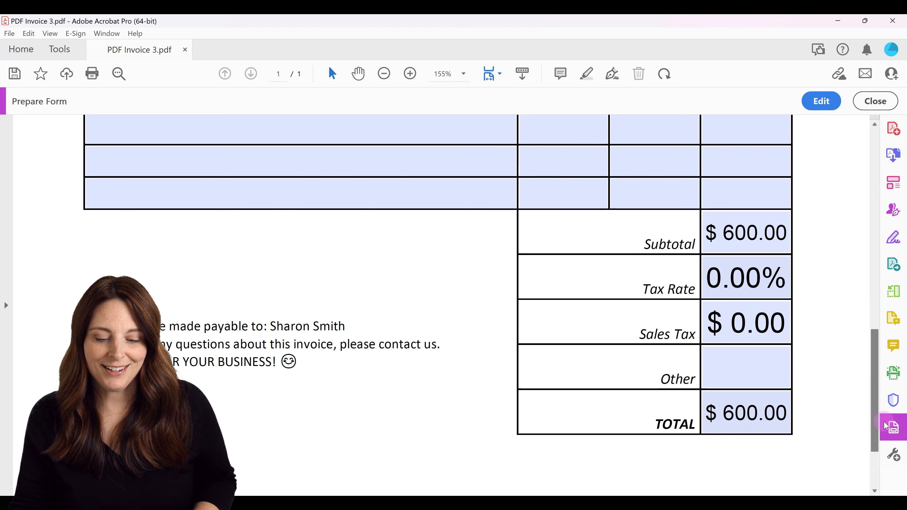
left_click(742, 285)
left_click(743, 284)
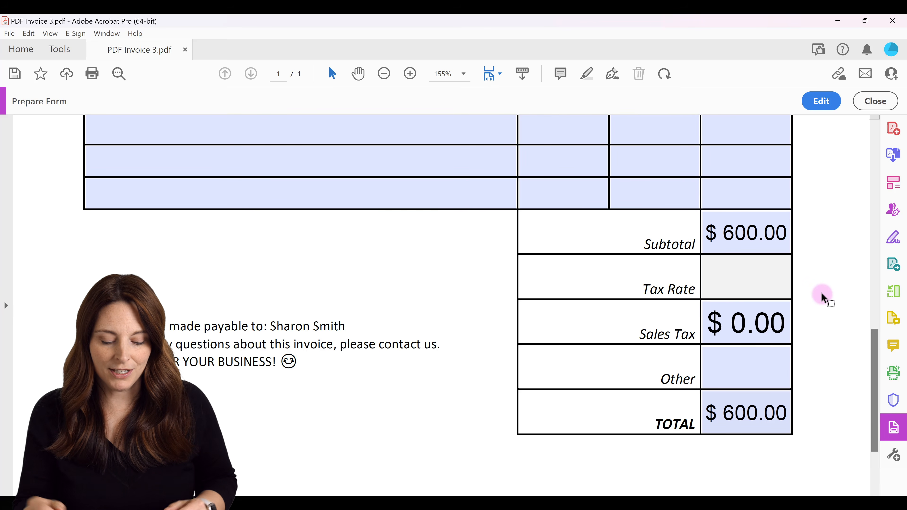
type(".")
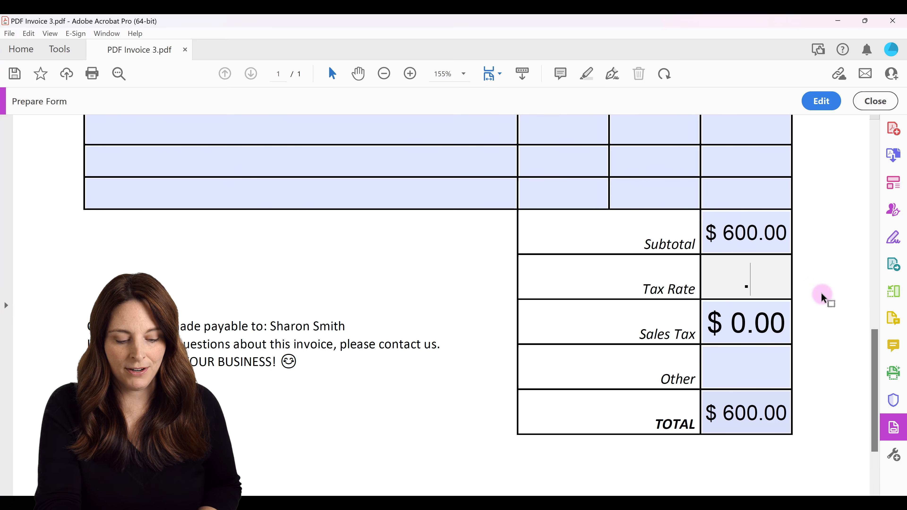
type("075")
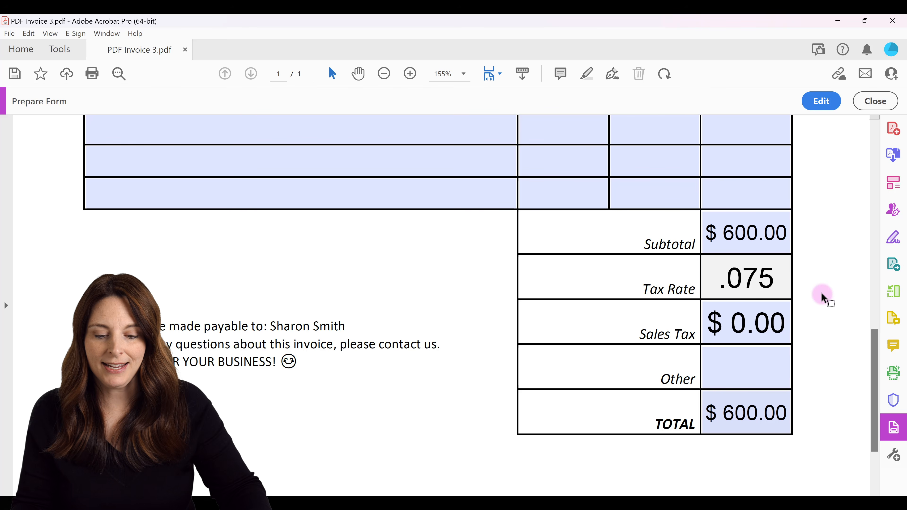
key("Tab")
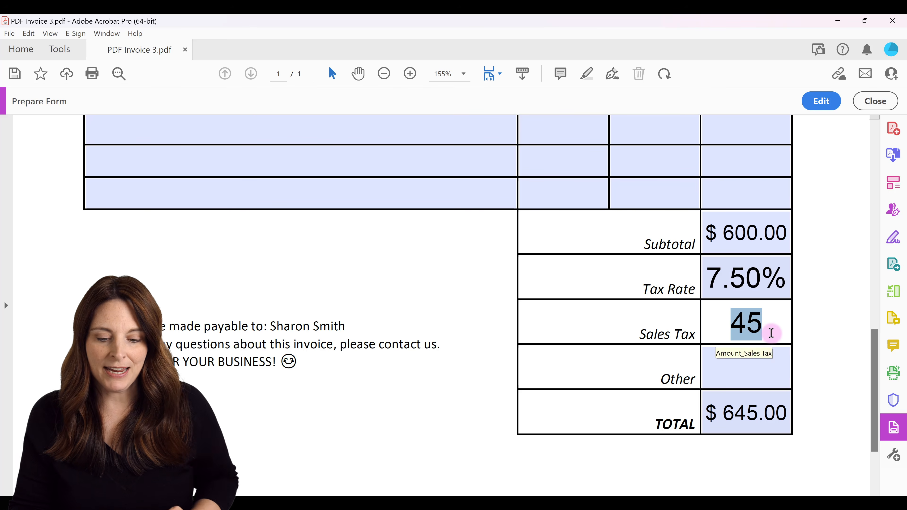
Enter -45 in the Other field to test a deduction from the invoice total
key("Tab")
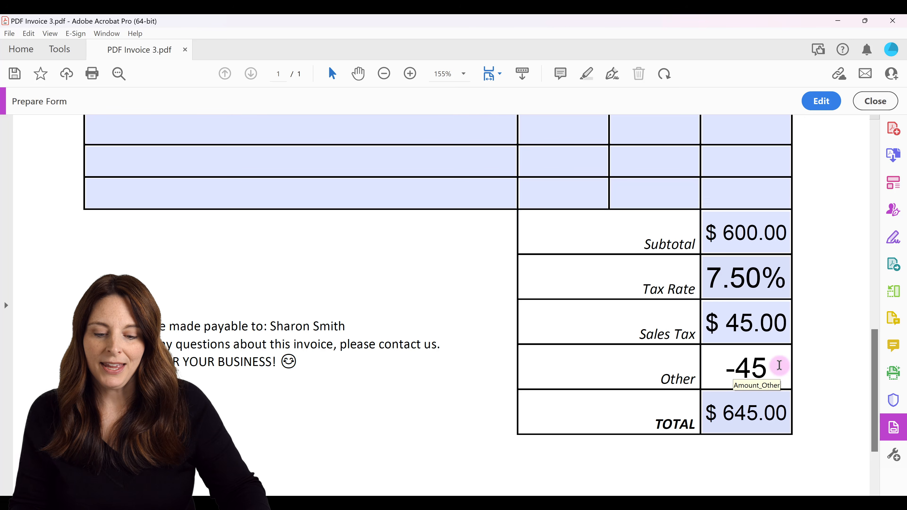
key("Tab")
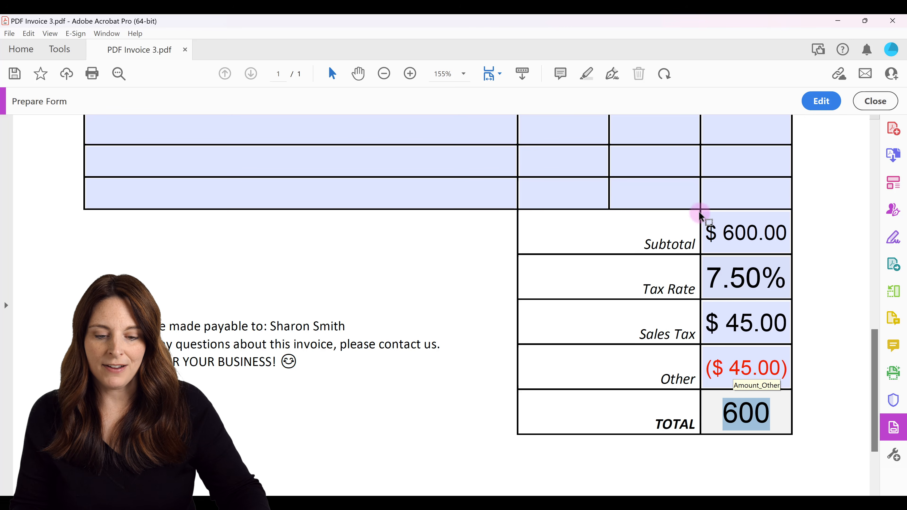
left_click(674, 187)
left_click(760, 421)
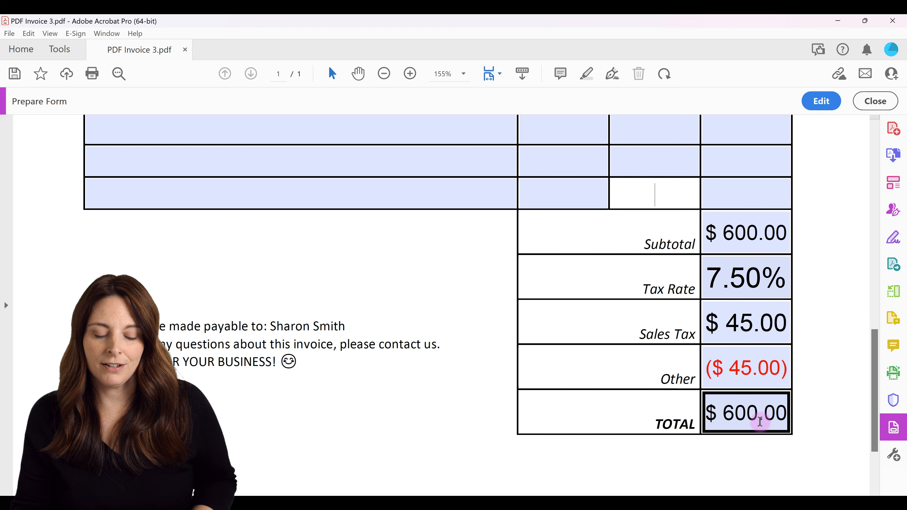
left_click(721, 375)
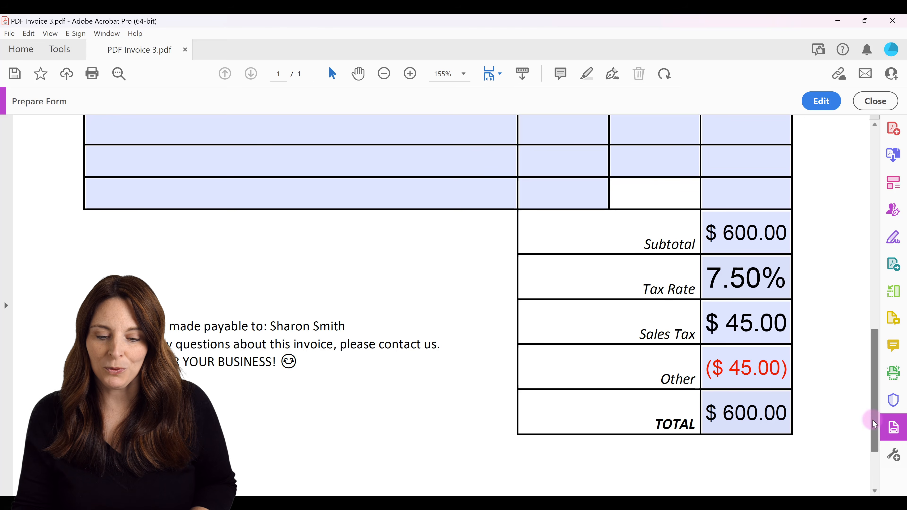
Return the invoice to form editing and clear all the test entries from the form
scroll(879, 339, "up", 3)
left_click_drag(879, 339, 830, 130)
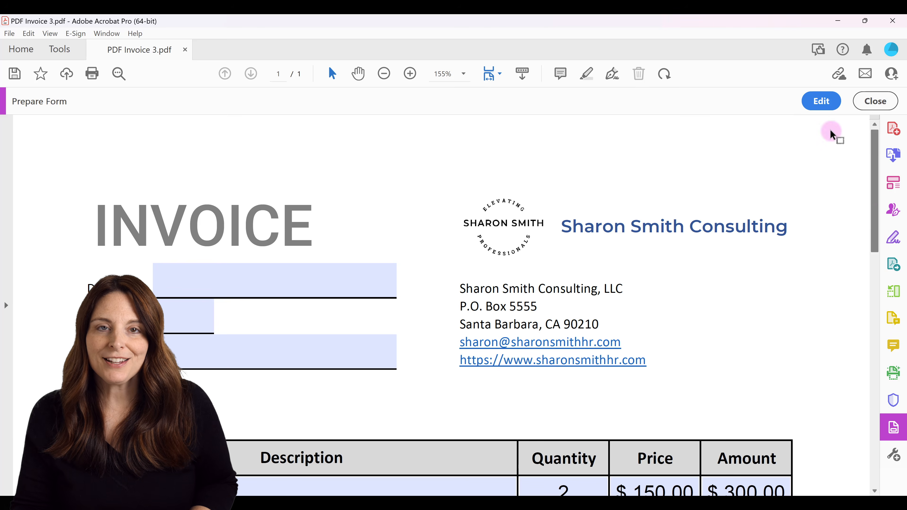
left_click(820, 101)
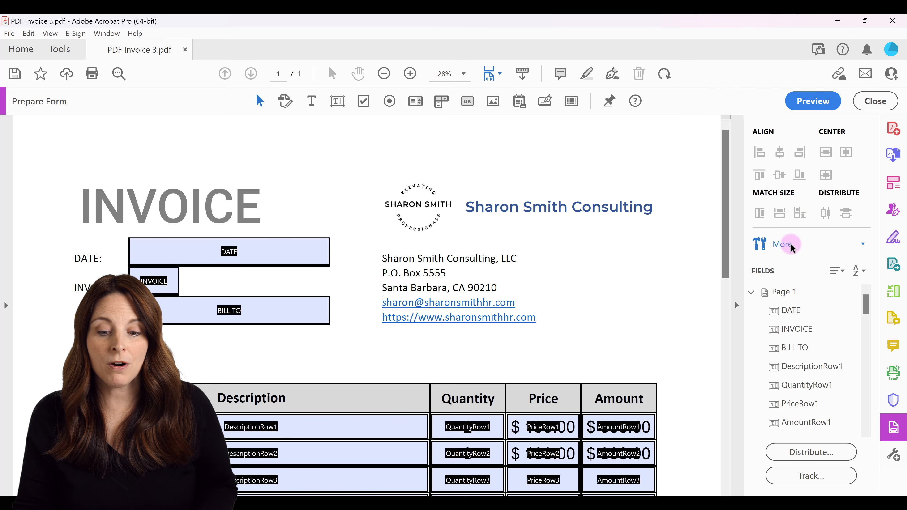
left_click(866, 248)
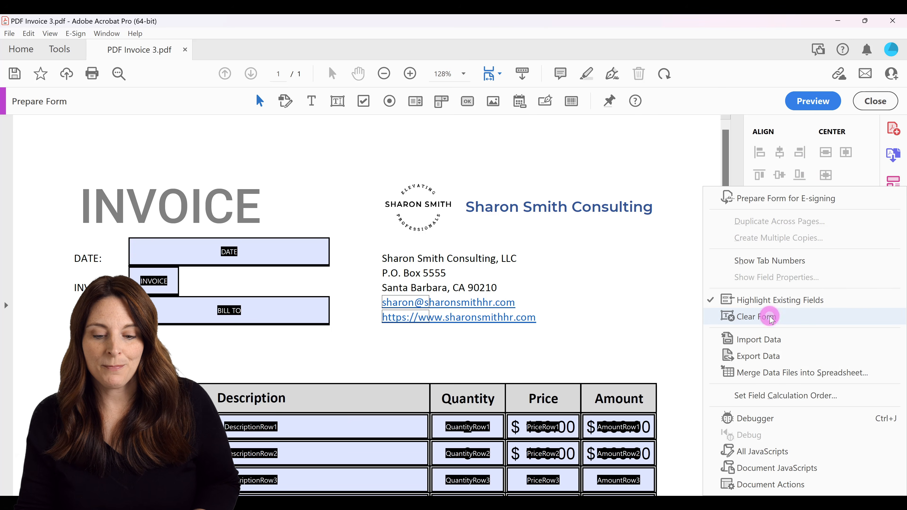
left_click(770, 318)
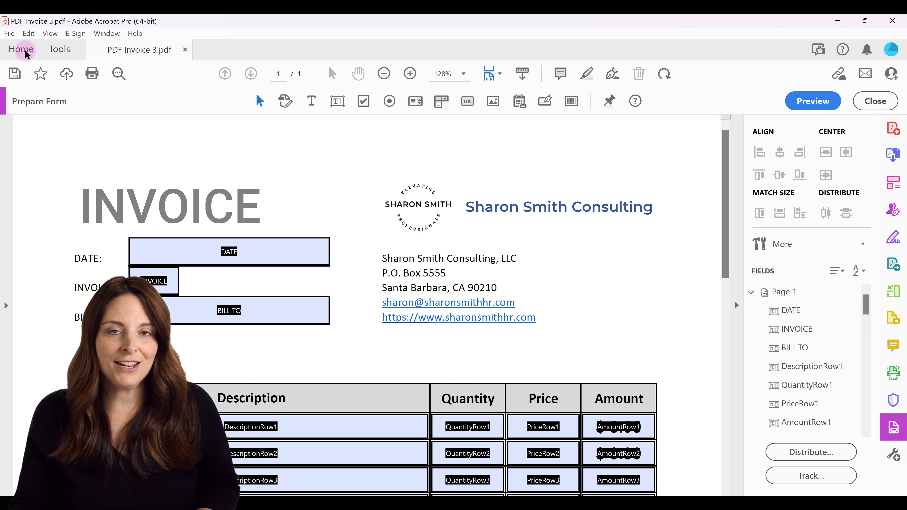
Save the cleared form as a new PDF named PDF Invoice 3A in the Form Examples folder
left_click(9, 34)
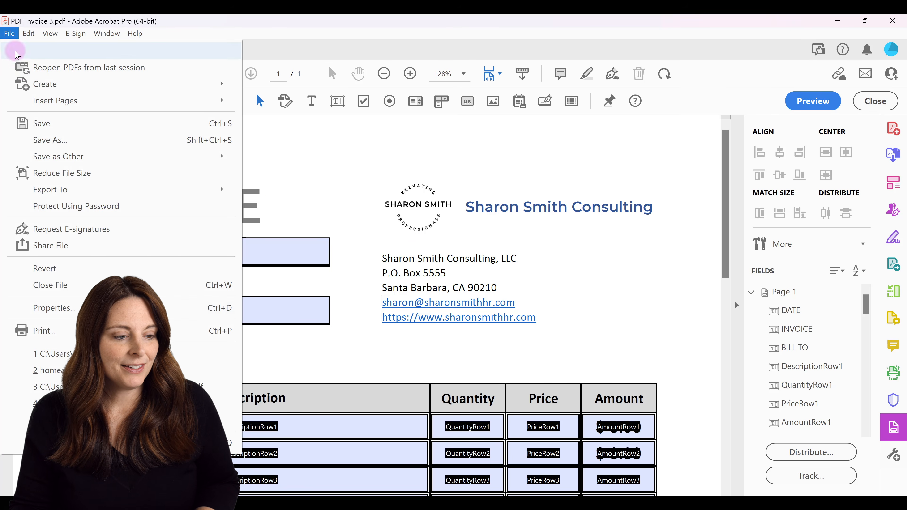
left_click(50, 140)
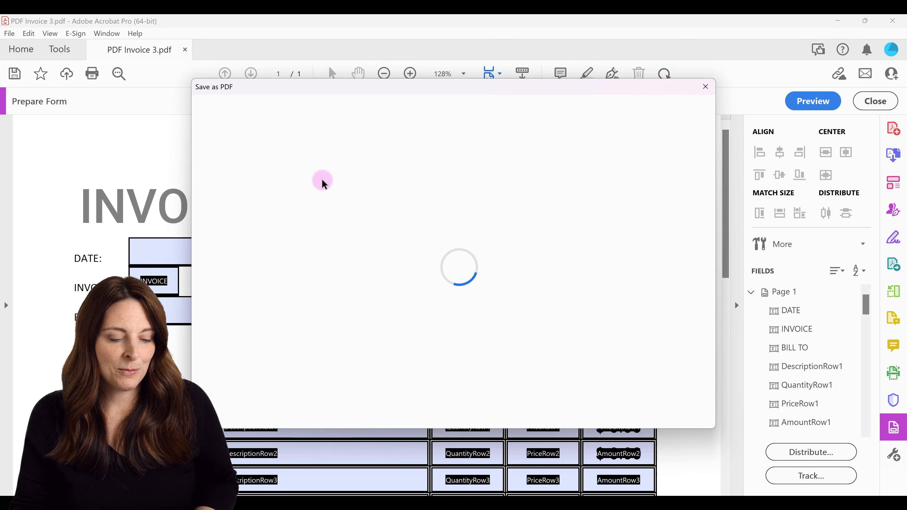
left_click(434, 244)
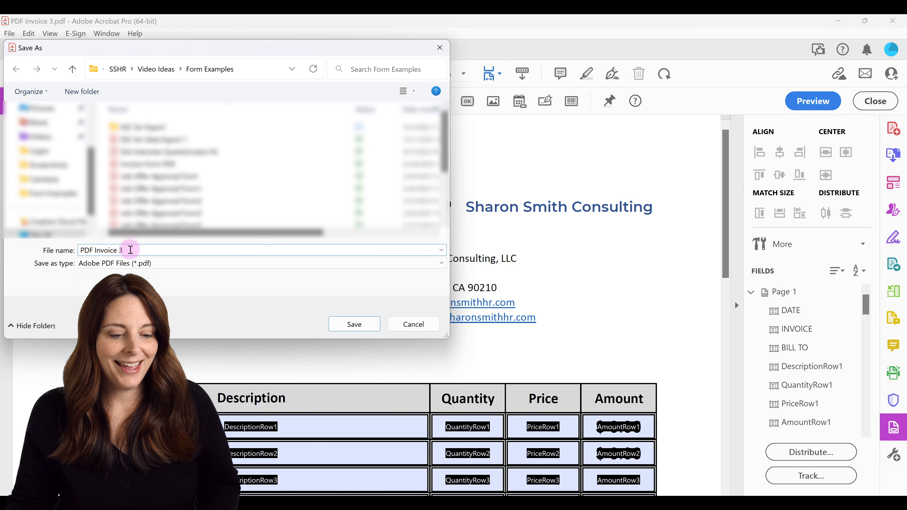
left_click(355, 324)
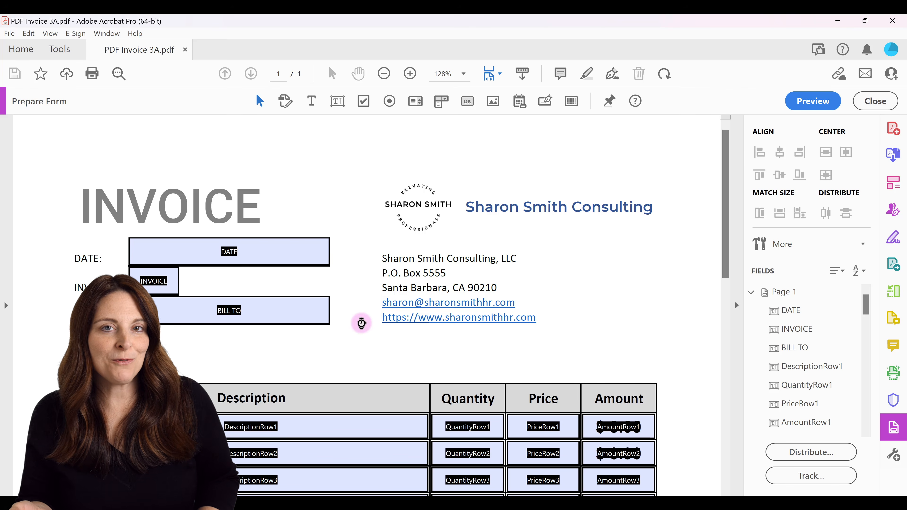